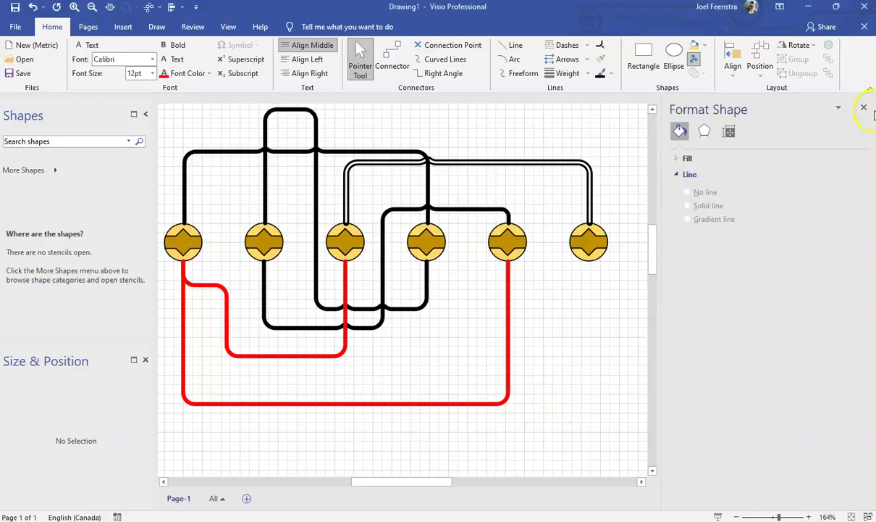
Close the Format Shape pane and delete all six connectors: double-line, black and red.
{"action": "left_click", "coordinate": [863, 107]}
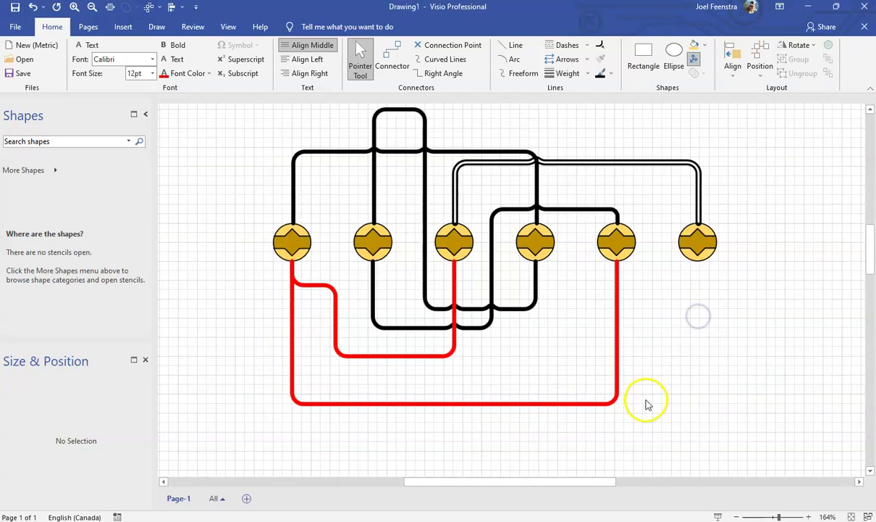
{"action": "scroll", "coordinate": [646, 404], "scroll_direction": "down", "scroll_amount": 3, "text": "ctrl"}
{"action": "left_click", "coordinate": [647, 258]}
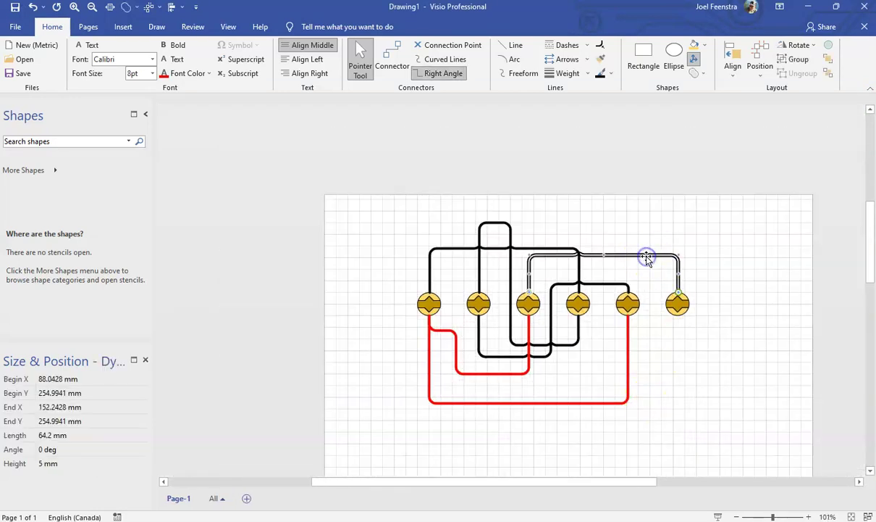
{"action": "key", "text": "Delete"}
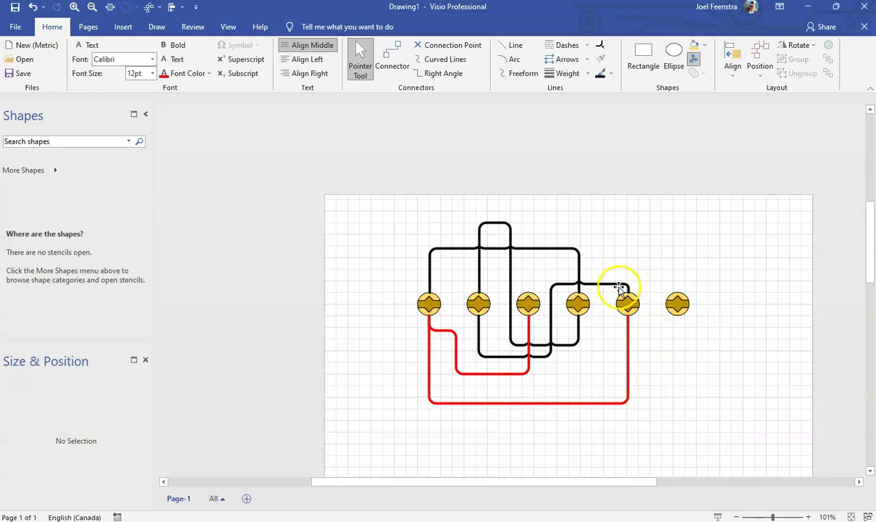
{"action": "left_click", "coordinate": [620, 285]}
{"action": "key", "text": "Delete"}
{"action": "left_click", "coordinate": [579, 268]}
{"action": "key", "text": "Delete"}
{"action": "left_click", "coordinate": [510, 250]}
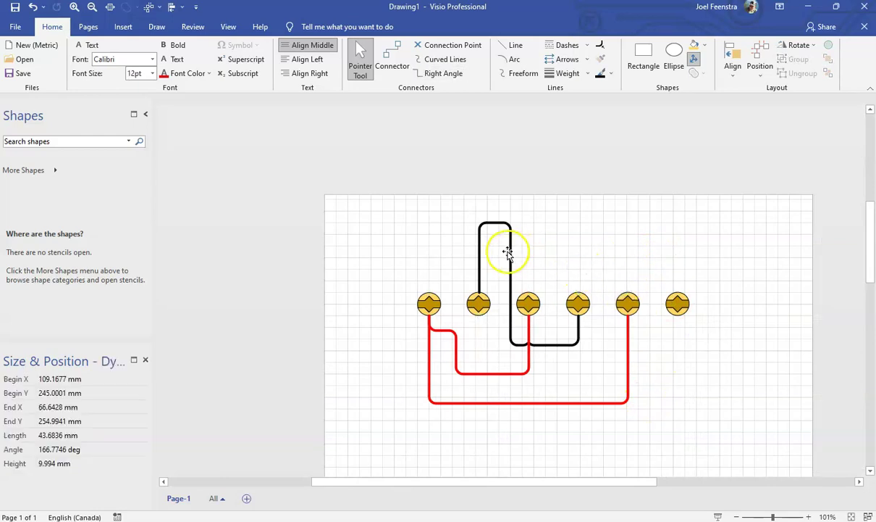
{"action": "key", "text": "Delete"}
{"action": "left_click", "coordinate": [528, 335]}
{"action": "key", "text": "Delete"}
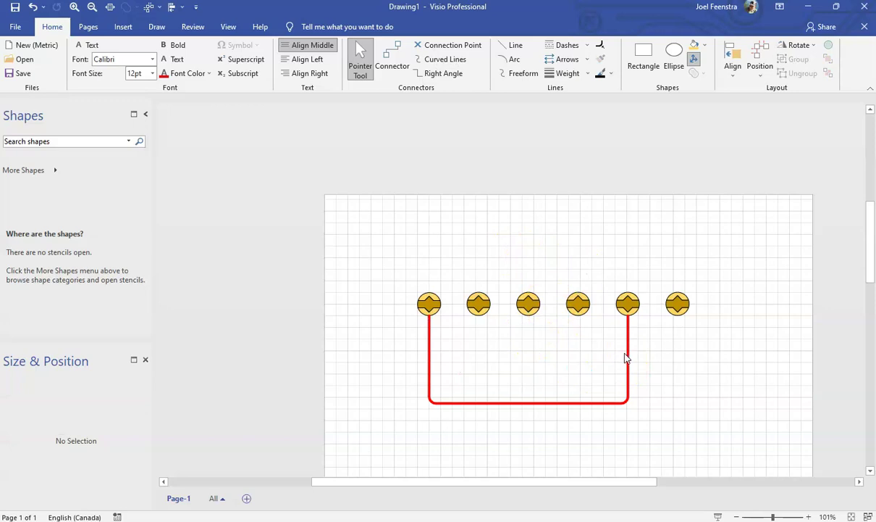
{"action": "left_click", "coordinate": [629, 353]}
{"action": "key", "text": "Delete"}
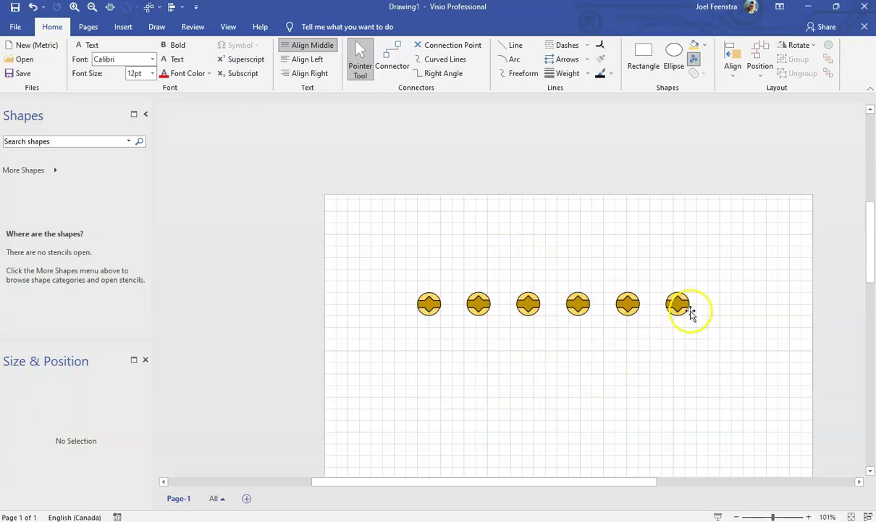
Delete the second through sixth screwhead terminals, keeping only the first screwhead.
{"action": "left_click", "coordinate": [683, 308]}
{"action": "key", "text": "Delete"}
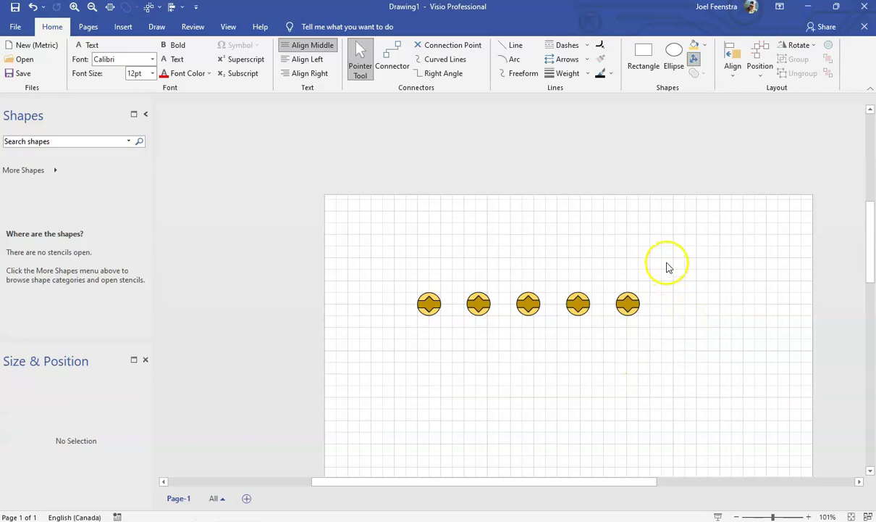
{"action": "left_click_drag", "start_coordinate": [667, 260], "coordinate": [461, 353]}
{"action": "key", "text": "Delete"}
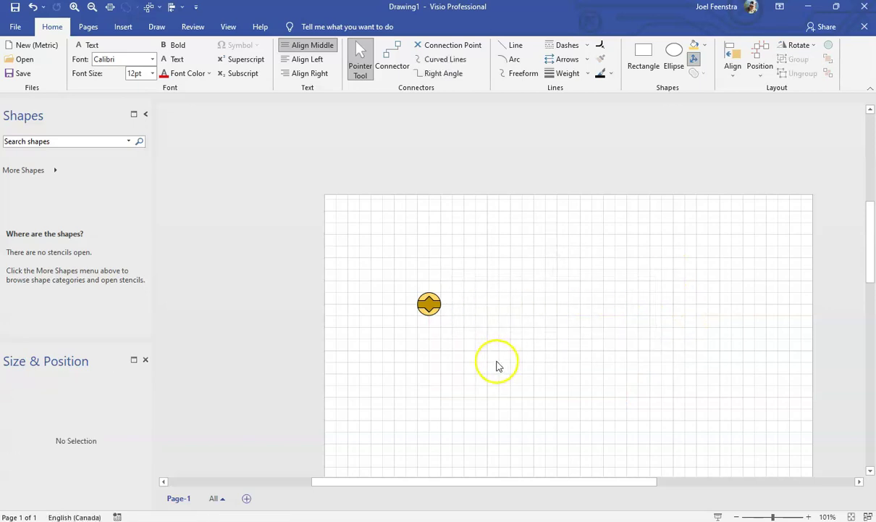
{"action": "left_click", "coordinate": [437, 313]}
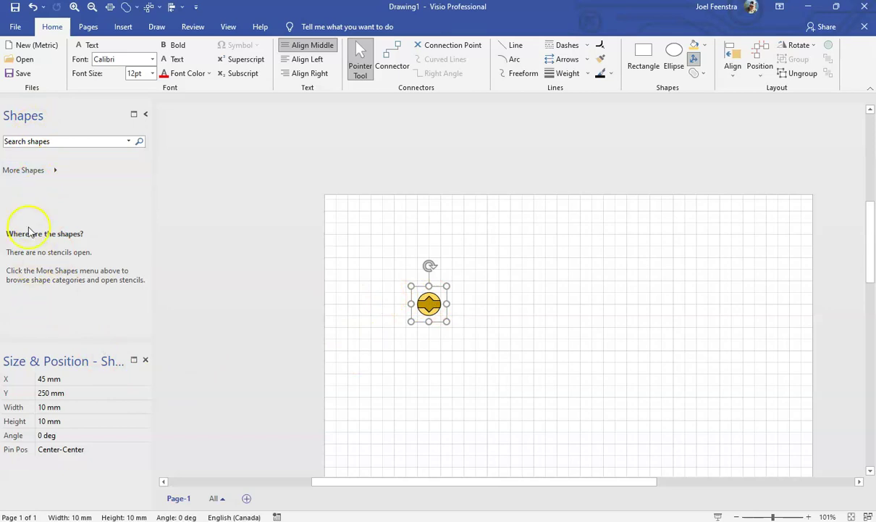
Browse the custom stencils listed under More Shapes > My Shapes.
{"action": "left_click", "coordinate": [54, 170]}
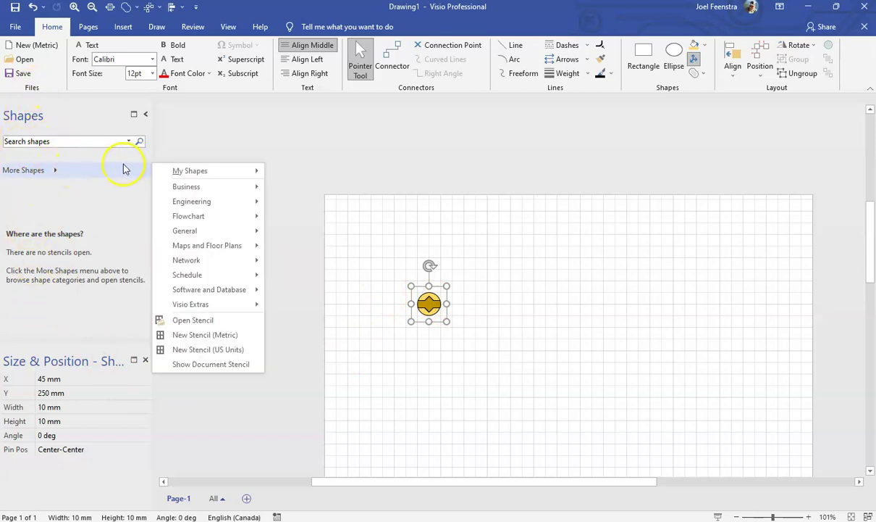
{"action": "mouse_move", "coordinate": [205, 169]}
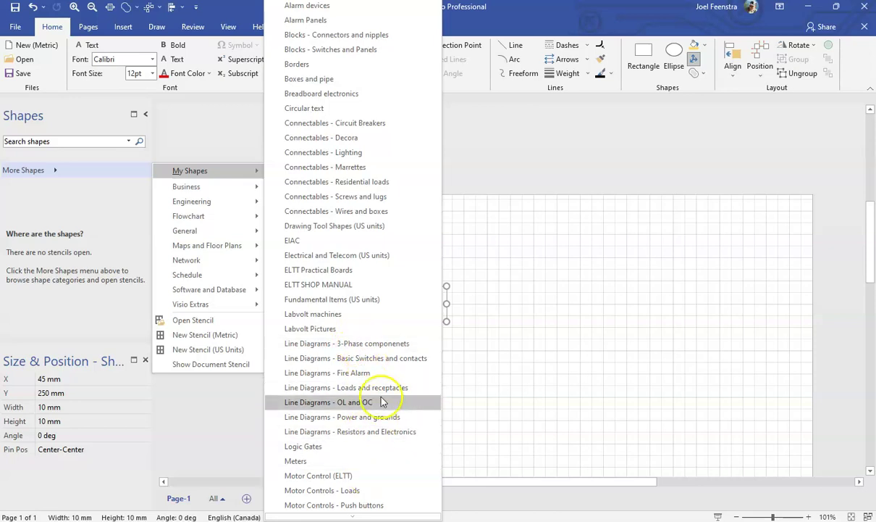
{"action": "scroll", "coordinate": [377, 373], "scroll_direction": "down", "scroll_amount": 3}
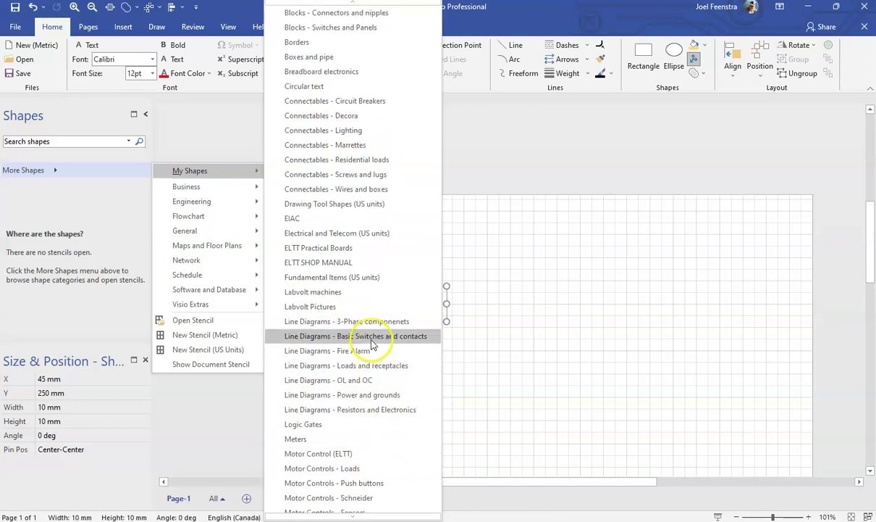
{"action": "scroll", "coordinate": [367, 286], "scroll_direction": "down", "scroll_amount": 2}
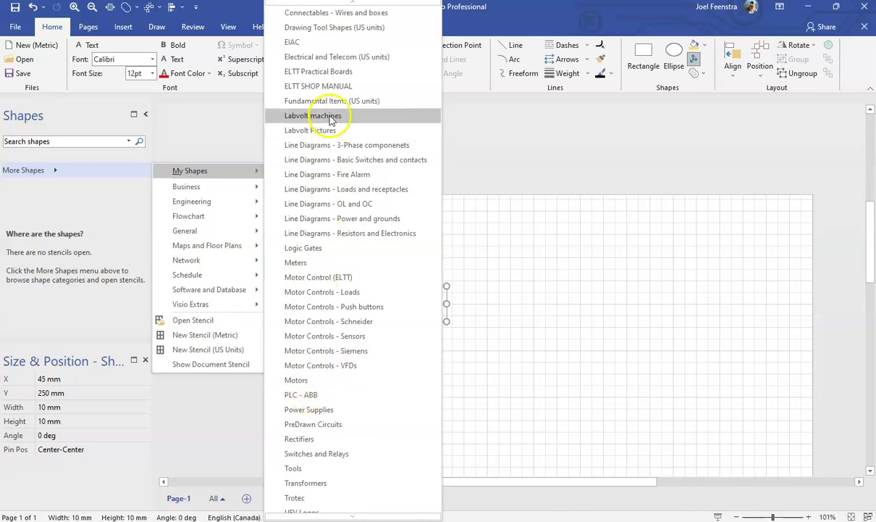
{"action": "scroll", "coordinate": [332, 152], "scroll_direction": "down", "scroll_amount": 3}
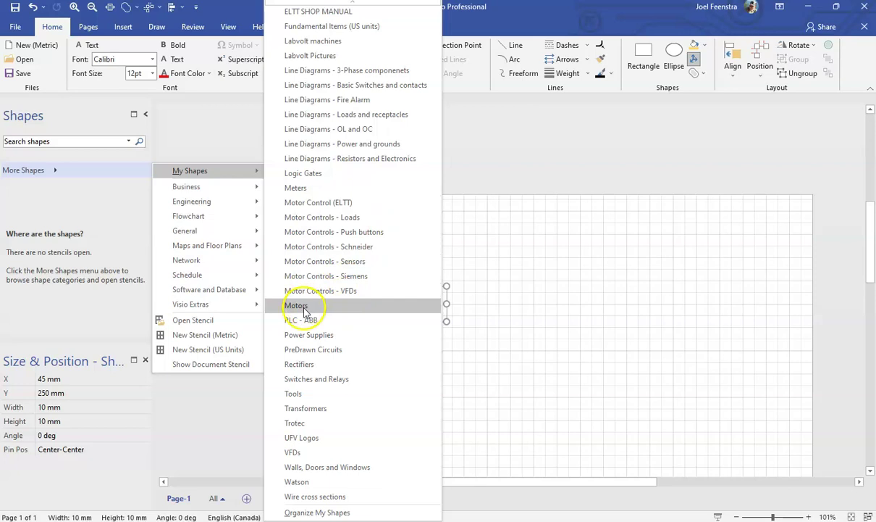
Open the Motors, Motor Controls - Schneider and Motor Controls - Push buttons stencils, showing Motors' shapes.
{"action": "left_click", "coordinate": [382, 305]}
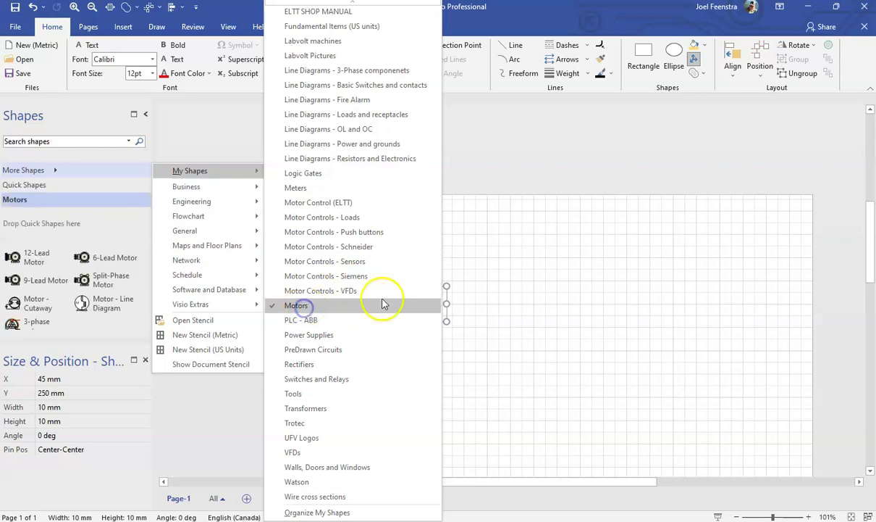
{"action": "left_click", "coordinate": [330, 247]}
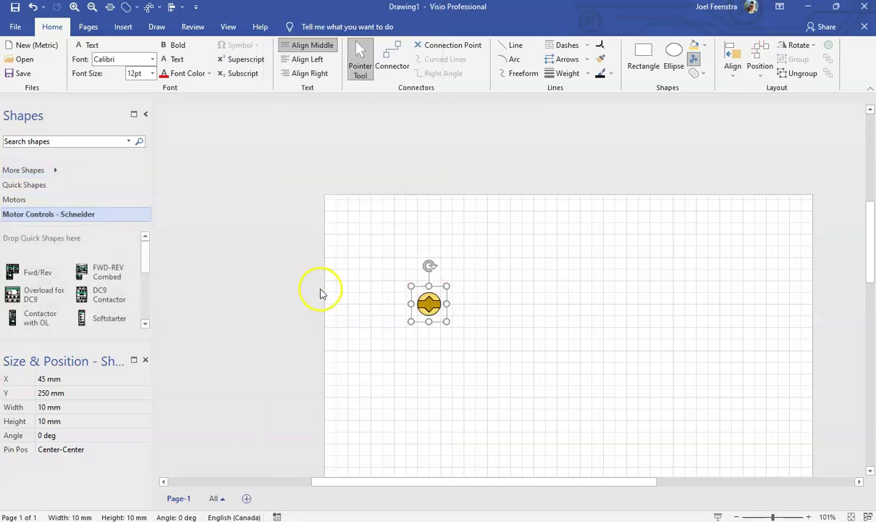
{"action": "left_click", "coordinate": [33, 171]}
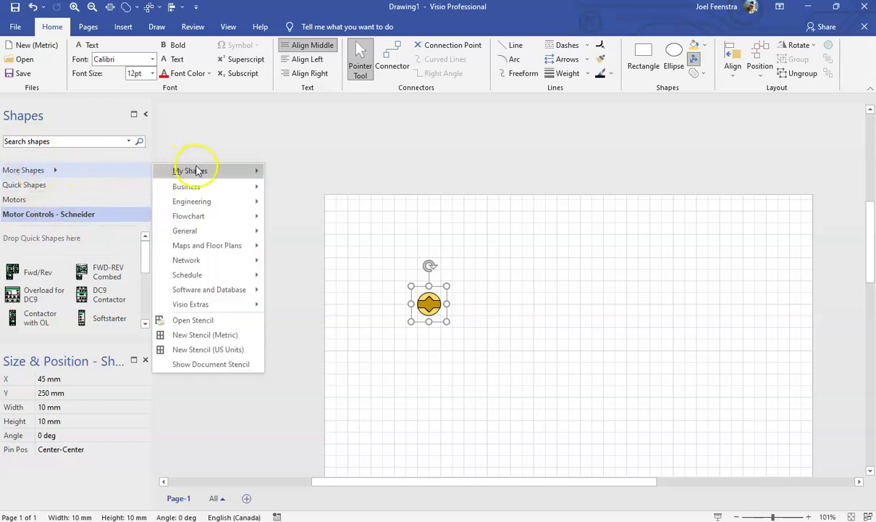
{"action": "scroll", "coordinate": [384, 348], "scroll_direction": "down", "scroll_amount": 3}
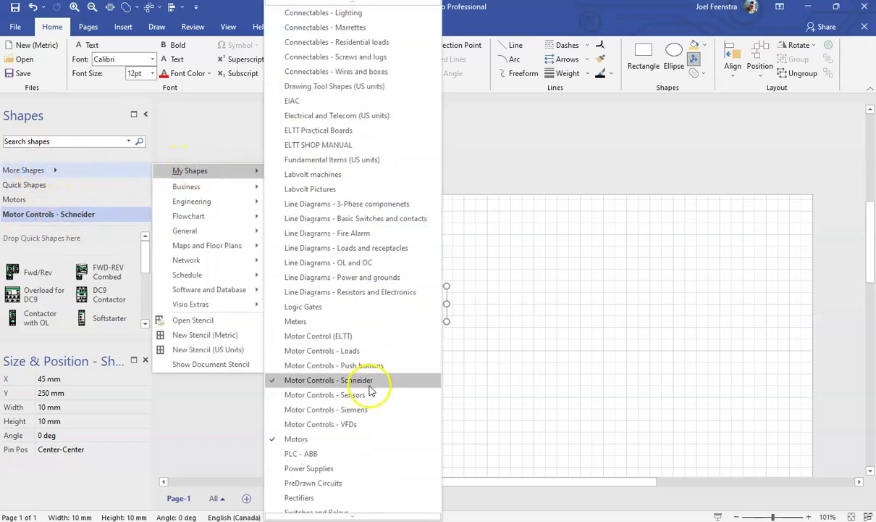
{"action": "left_click", "coordinate": [346, 366]}
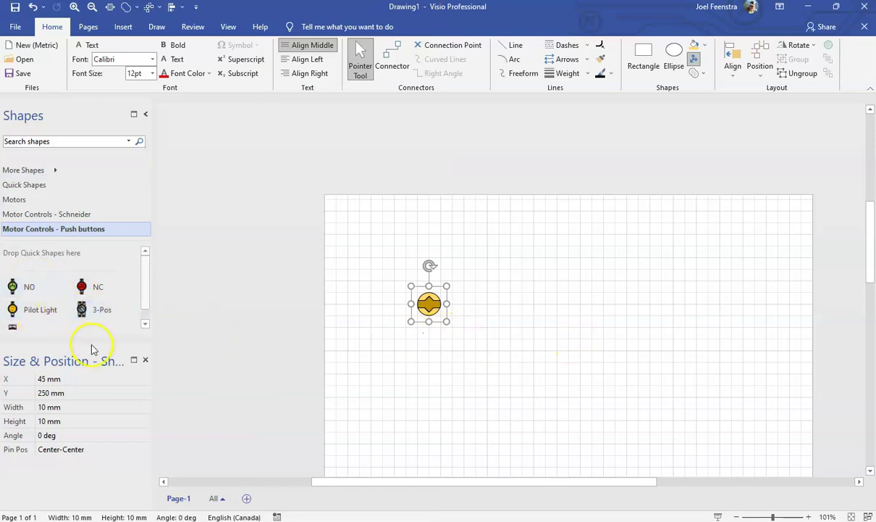
{"action": "left_click_drag", "start_coordinate": [88, 339], "coordinate": [87, 369]}
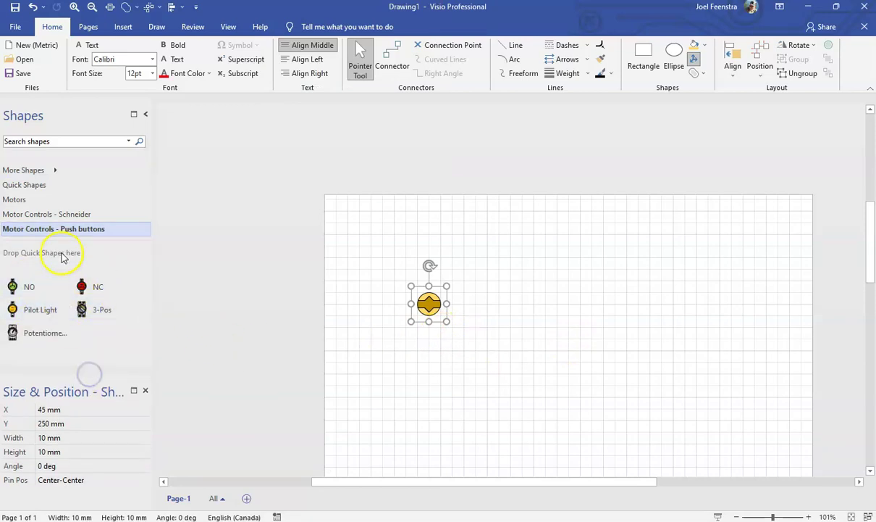
{"action": "left_click", "coordinate": [60, 215]}
{"action": "left_click", "coordinate": [9, 199]}
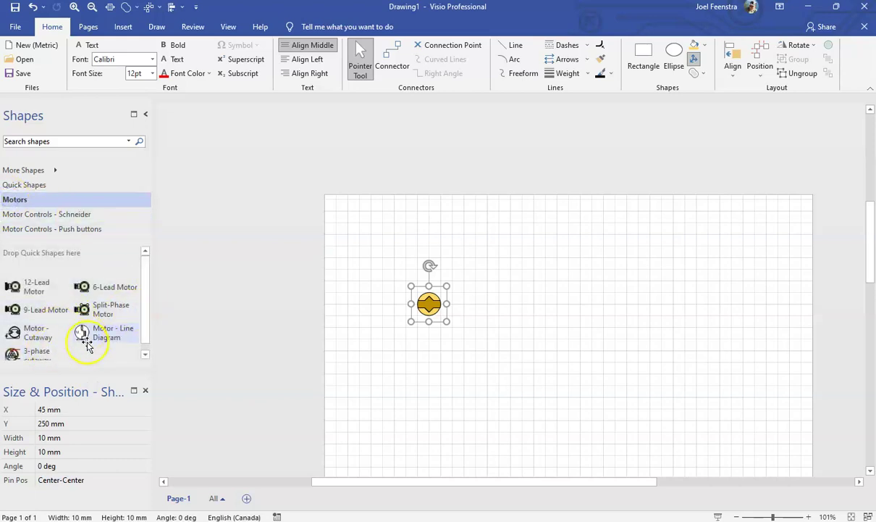
Place a Split-Phase Motor and a DC9 Contactor, and move the screwhead to the top-left corner.
{"action": "left_click_drag", "start_coordinate": [83, 313], "coordinate": [650, 346]}
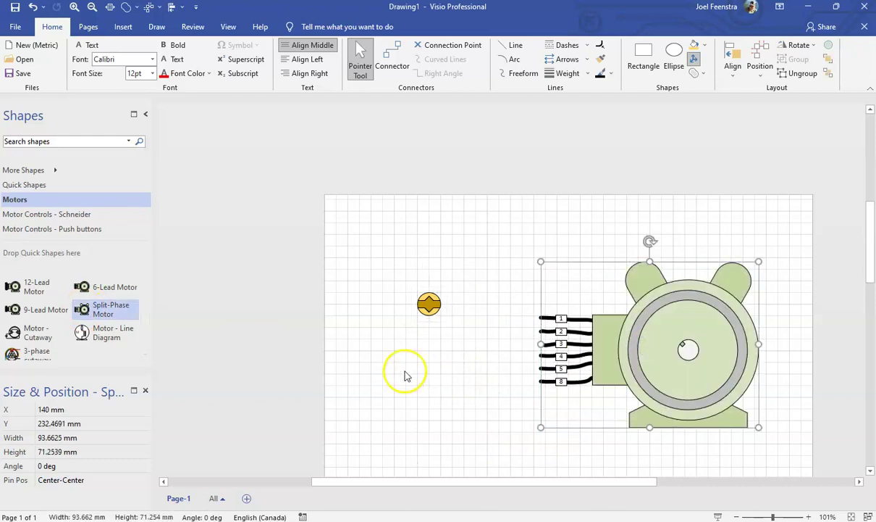
{"action": "left_click", "coordinate": [76, 215]}
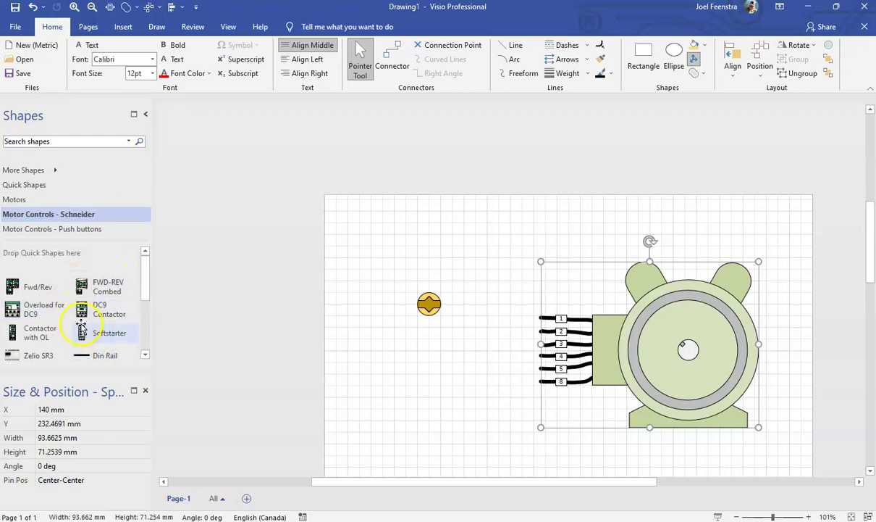
{"action": "left_click_drag", "start_coordinate": [83, 309], "coordinate": [419, 381]}
{"action": "left_click", "coordinate": [431, 303]}
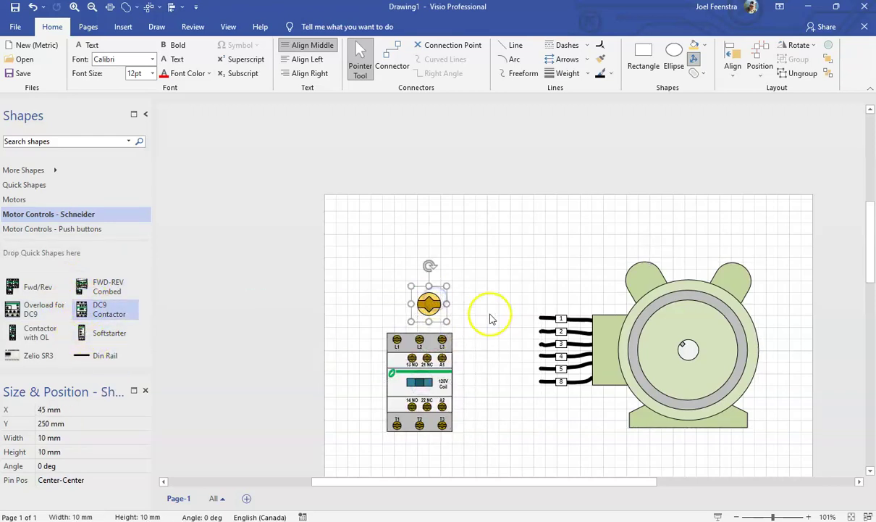
{"action": "left_click_drag", "start_coordinate": [427, 302], "coordinate": [364, 219]}
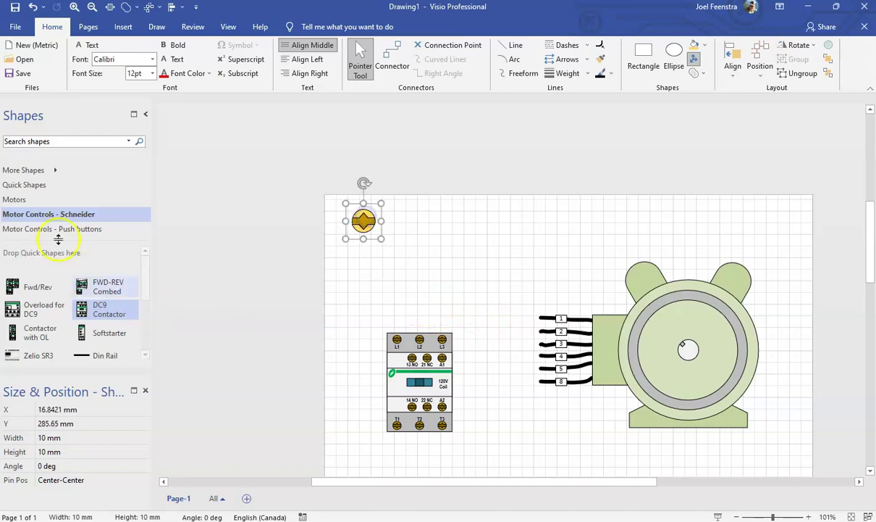
Add NO and NC push buttons, a 3-Pos selector switch and a potentiometer to the page.
{"action": "left_click", "coordinate": [58, 229]}
{"action": "left_click_drag", "start_coordinate": [29, 287], "coordinate": [480, 241]}
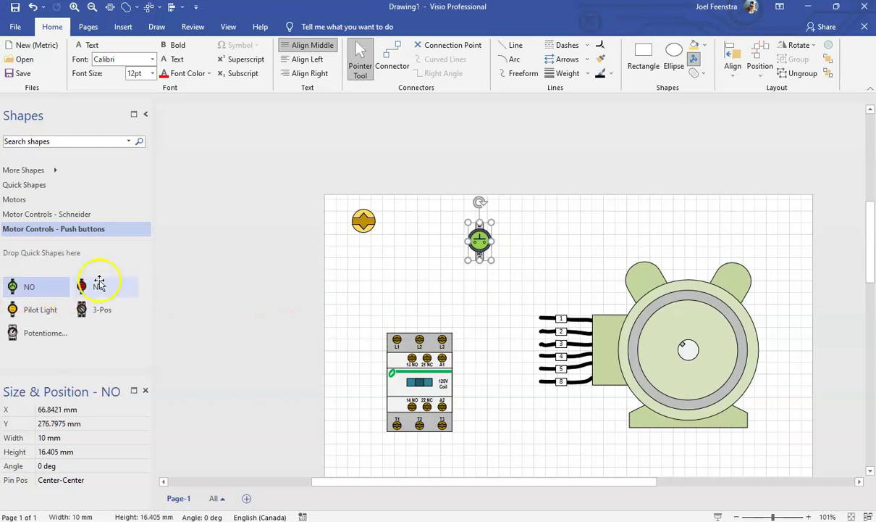
{"action": "left_click_drag", "start_coordinate": [85, 284], "coordinate": [529, 240]}
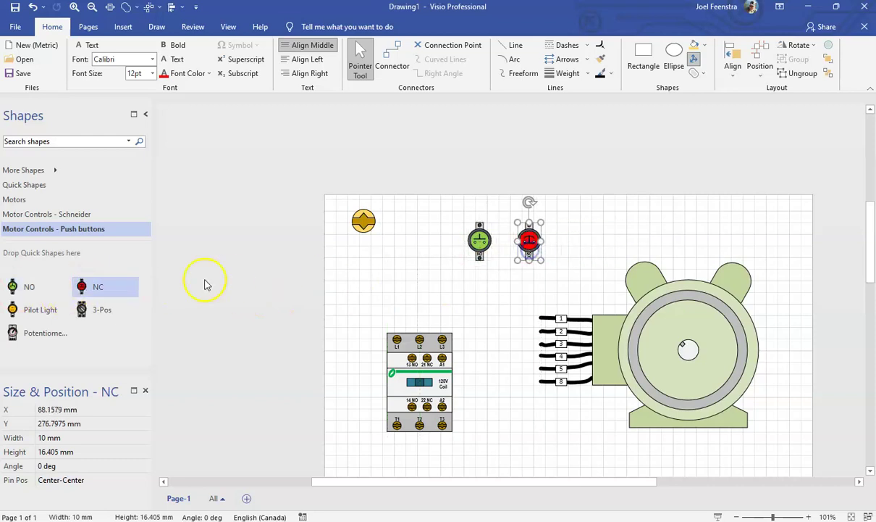
{"action": "left_click_drag", "start_coordinate": [82, 312], "coordinate": [382, 280]}
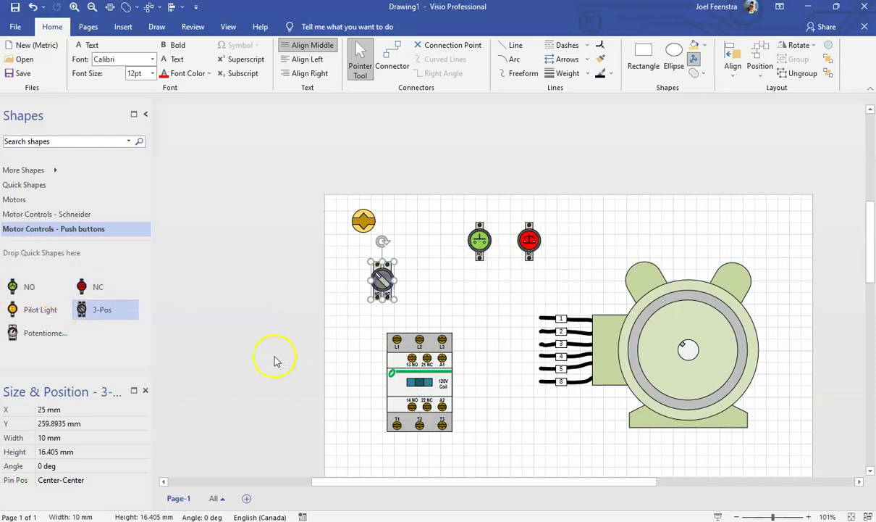
{"action": "left_click_drag", "start_coordinate": [16, 338], "coordinate": [509, 415]}
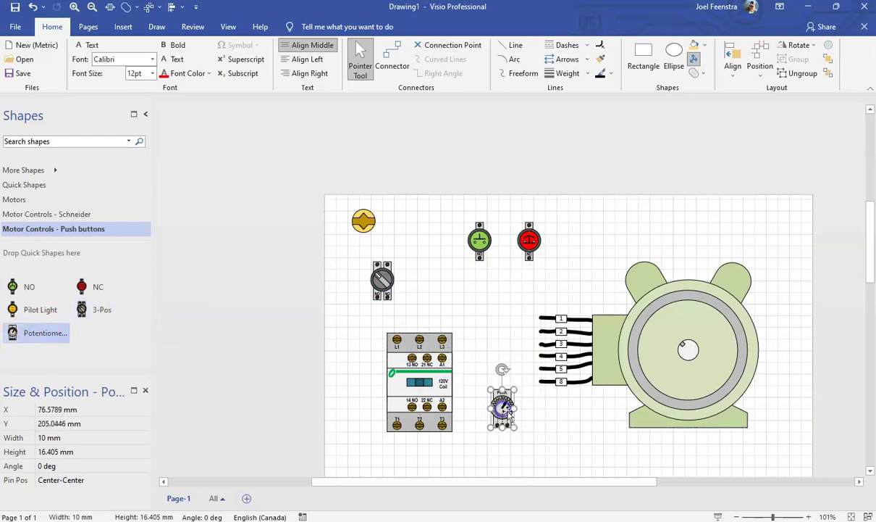
Draw a right-angle connector from contactor terminal T3 to motor lead 1, shifting its vertical run right.
{"action": "left_click", "coordinate": [511, 460]}
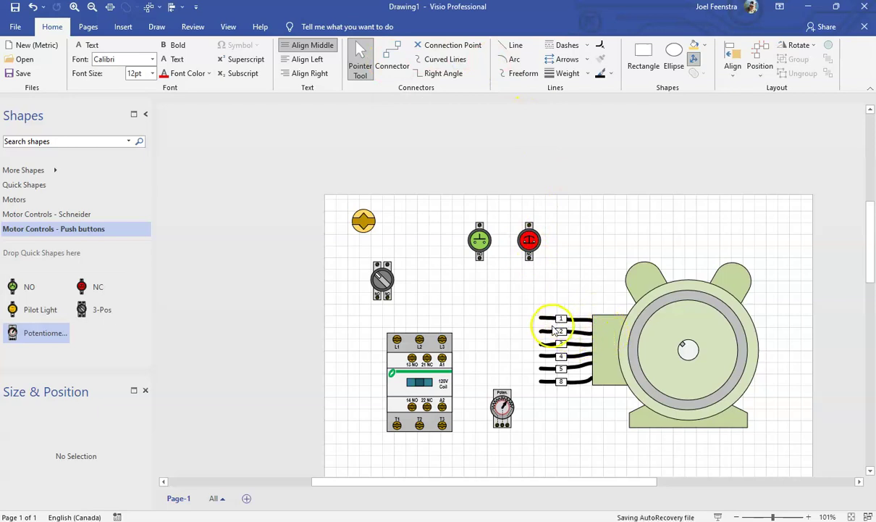
{"action": "left_click", "coordinate": [405, 60]}
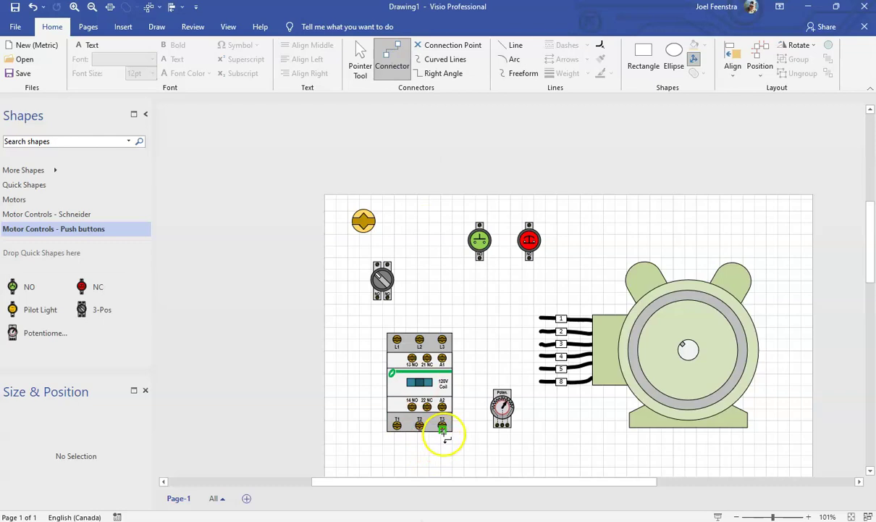
{"action": "left_click_drag", "start_coordinate": [443, 429], "coordinate": [540, 318]}
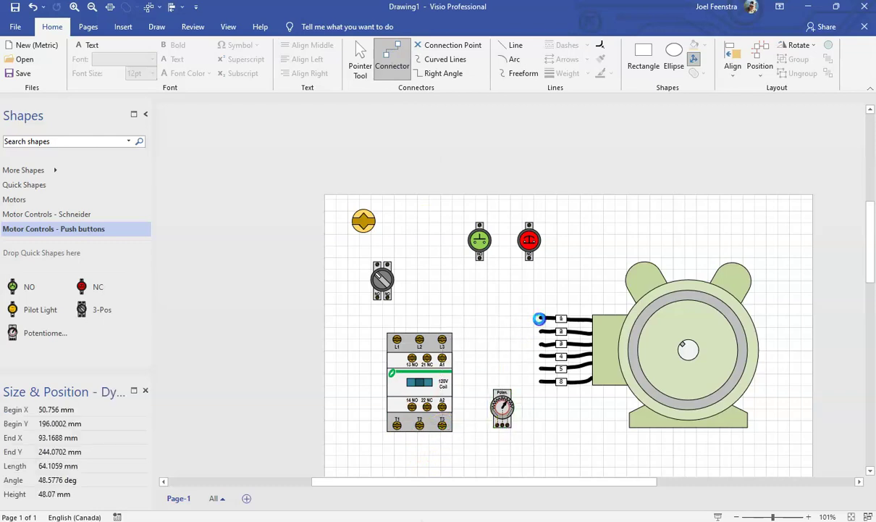
{"action": "left_click_drag", "start_coordinate": [455, 376], "coordinate": [476, 377]}
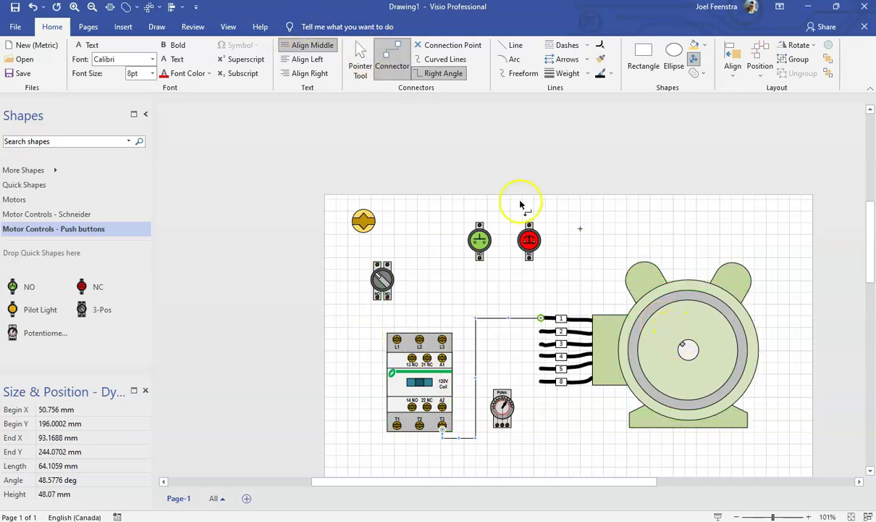
{"action": "left_click", "coordinate": [360, 58]}
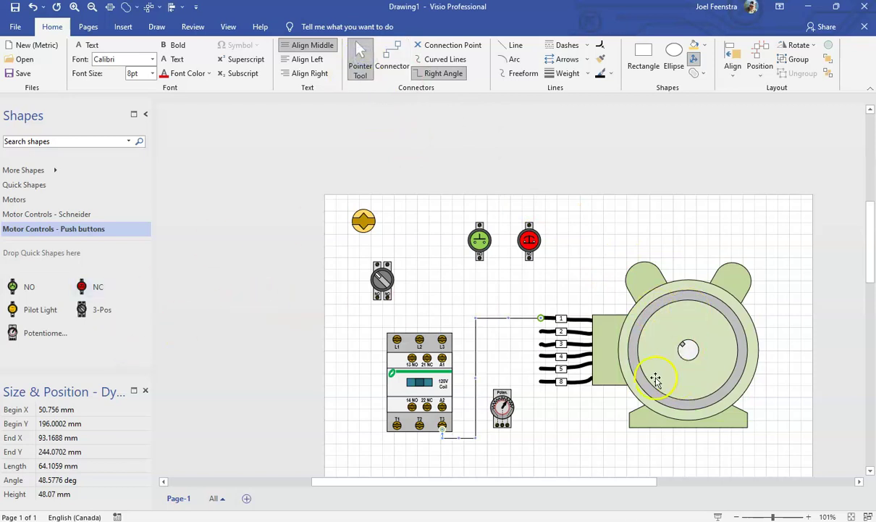
Delete the motor, connector, buttons, potentiometer, contactor and selector switch, leaving only the screwhead.
{"action": "left_click", "coordinate": [15, 201]}
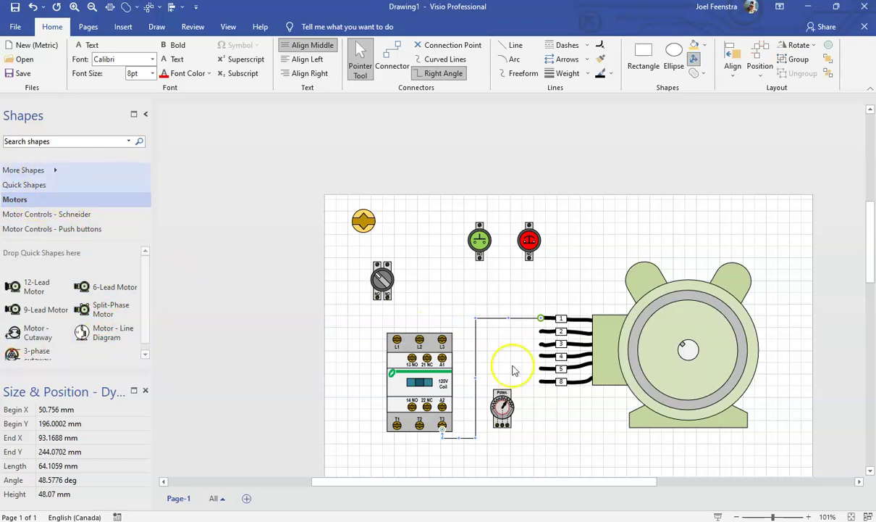
{"action": "left_click", "coordinate": [757, 243]}
{"action": "left_click_drag", "start_coordinate": [790, 216], "coordinate": [427, 460]}
{"action": "scroll", "coordinate": [427, 460], "scroll_direction": "up", "scroll_amount": 5}
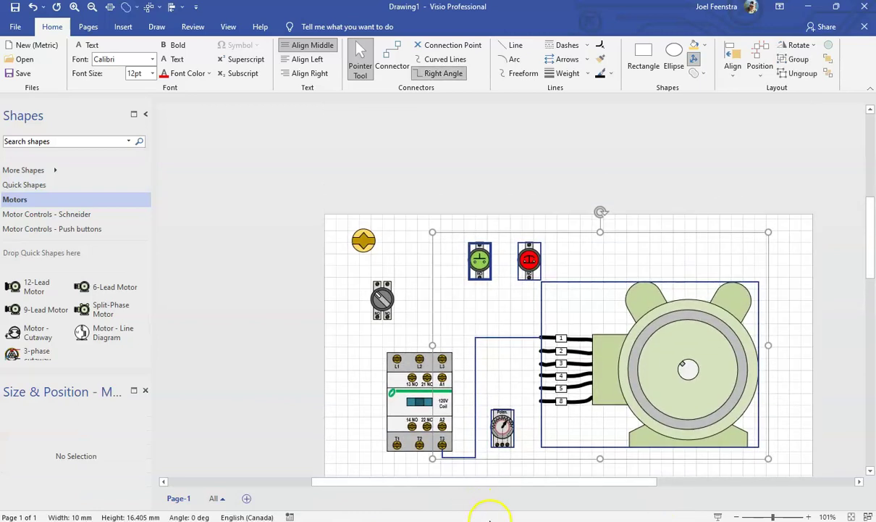
{"action": "key", "text": "Delete"}
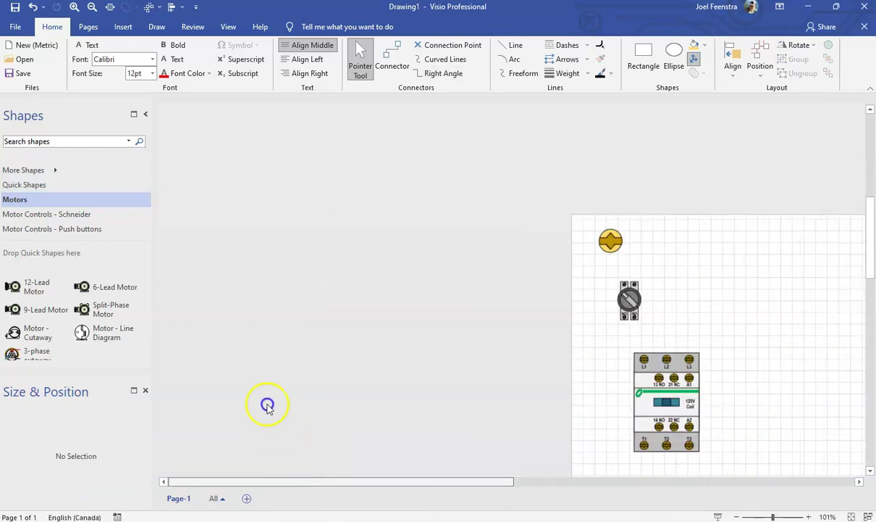
{"action": "scroll", "coordinate": [479, 429], "scroll_direction": "down", "scroll_amount": 2}
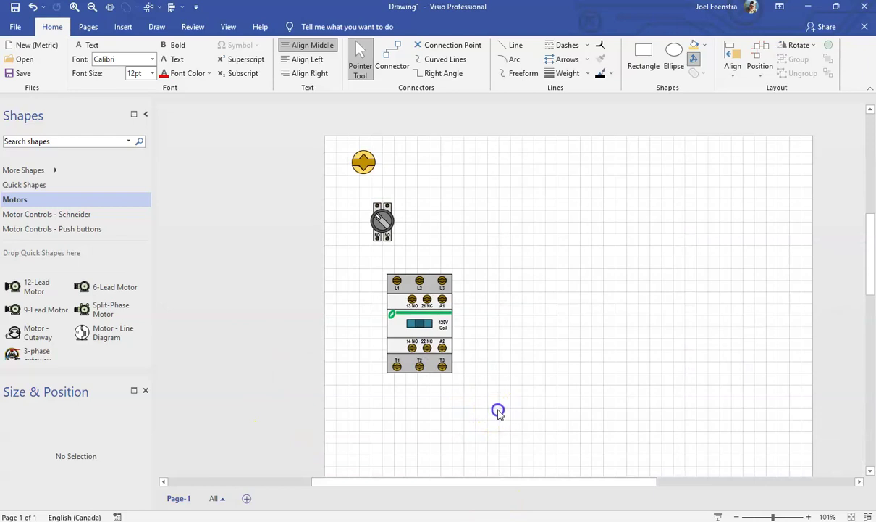
{"action": "left_click_drag", "start_coordinate": [497, 410], "coordinate": [360, 163]}
{"action": "key", "text": "Delete"}
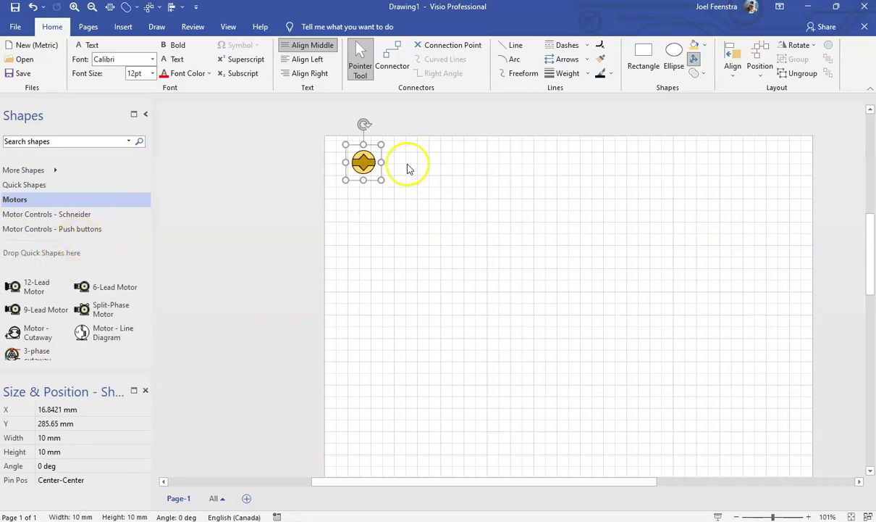
Close the Motor Controls - Push buttons, Motor Controls - Schneider and Motors stencils.
{"action": "left_click", "coordinate": [367, 173]}
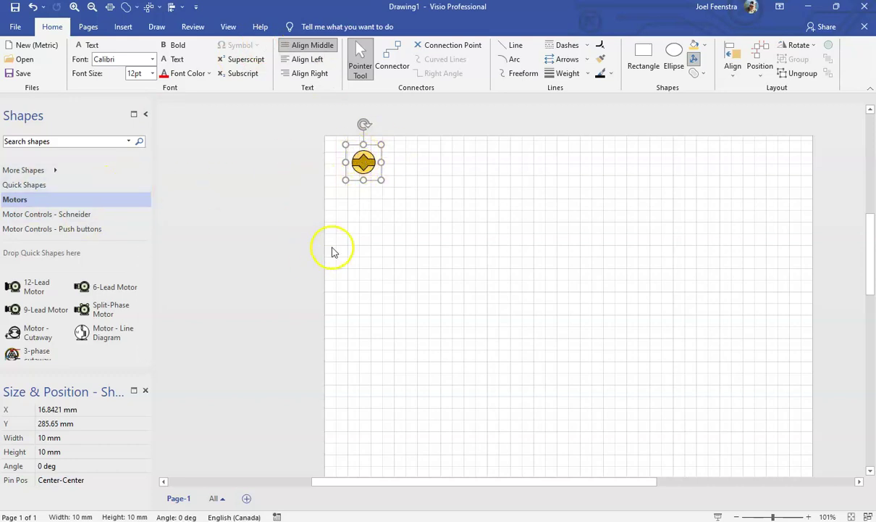
{"action": "left_click", "coordinate": [33, 171]}
{"action": "mouse_move", "coordinate": [184, 174]}
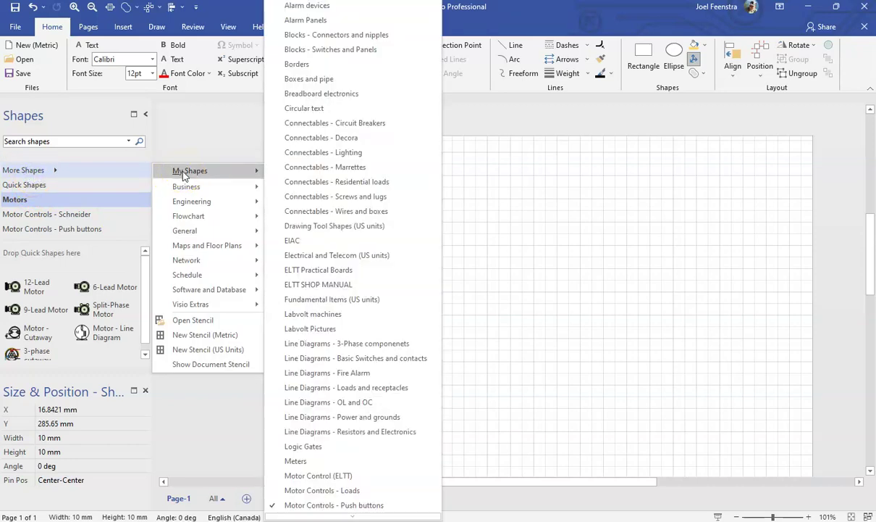
{"action": "scroll", "coordinate": [303, 152], "scroll_direction": "down", "scroll_amount": 3}
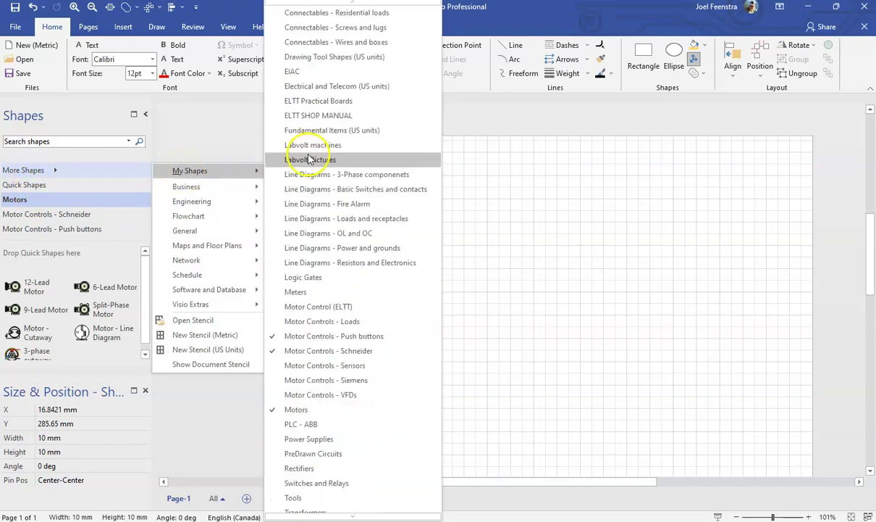
{"action": "left_click", "coordinate": [307, 337]}
{"action": "left_click", "coordinate": [279, 352]}
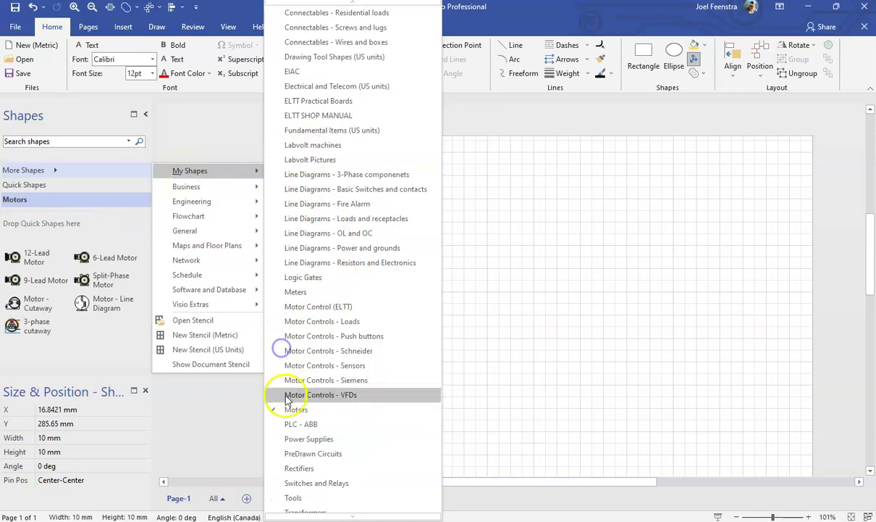
{"action": "left_click", "coordinate": [282, 410]}
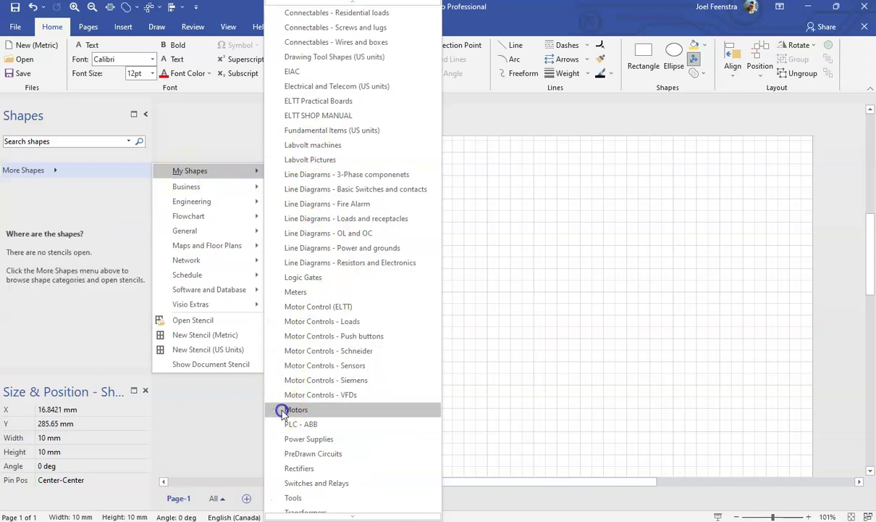
{"action": "left_click", "coordinate": [631, 236]}
Create a new metric stencil and make Stencil9 the active stencil.
{"action": "left_click", "coordinate": [54, 169]}
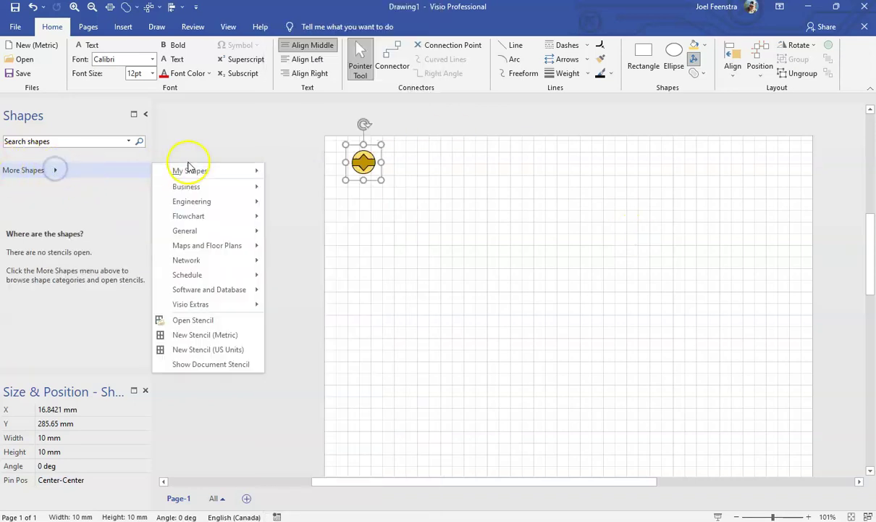
{"action": "left_click", "coordinate": [220, 338]}
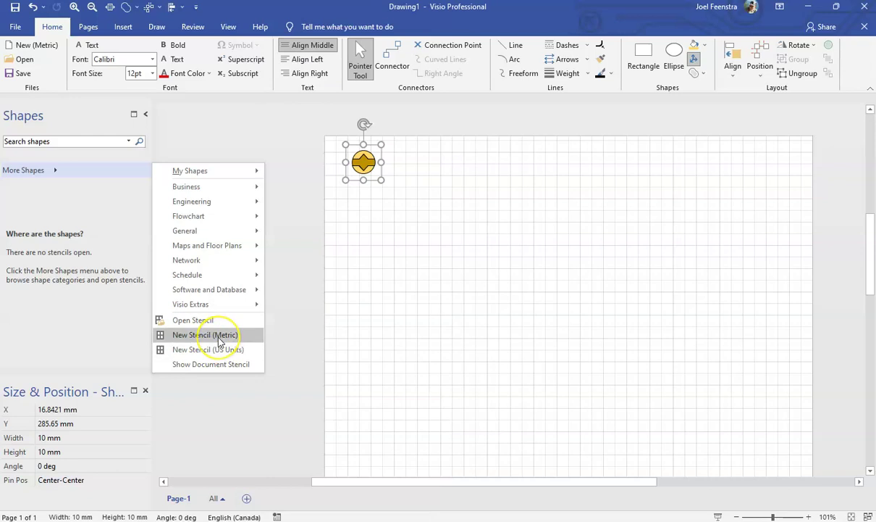
{"action": "left_click", "coordinate": [226, 337]}
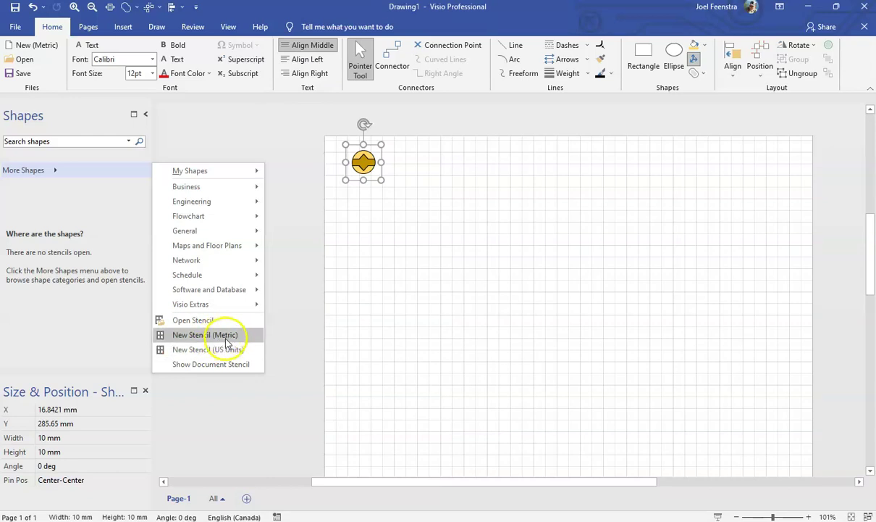
{"action": "left_click", "coordinate": [227, 341]}
{"action": "left_click", "coordinate": [229, 337]}
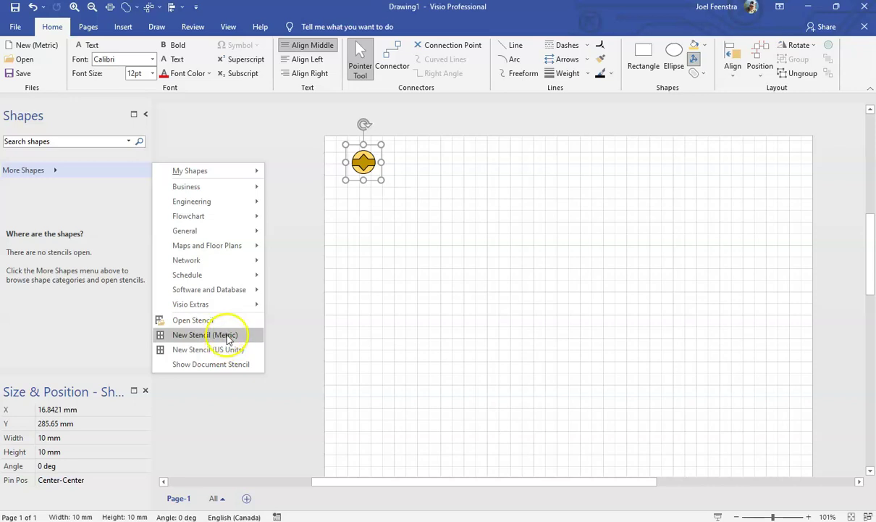
{"action": "left_click", "coordinate": [62, 201]}
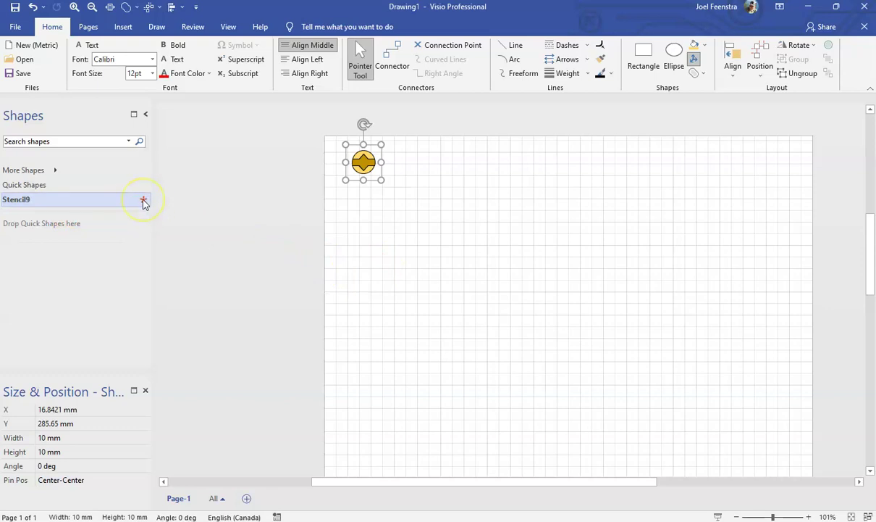
Drag the yellow screwhead from the page into Stencil9, creating the master Master.2.
{"action": "left_click", "coordinate": [404, 265]}
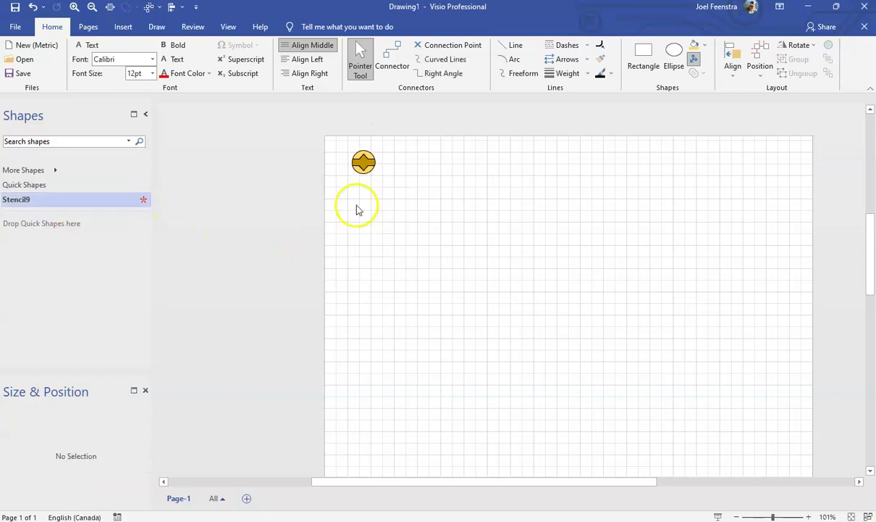
{"action": "left_click", "coordinate": [368, 163]}
{"action": "left_click_drag", "start_coordinate": [369, 163], "coordinate": [438, 218]}
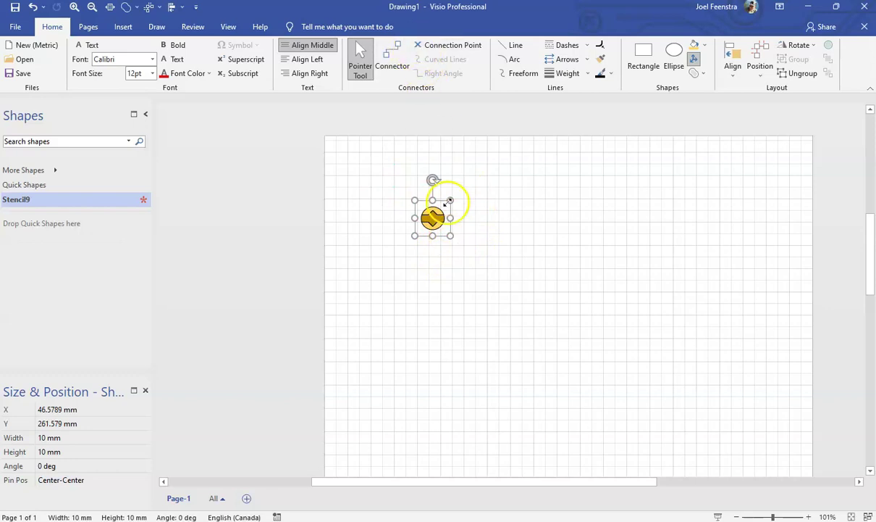
{"action": "left_click_drag", "start_coordinate": [438, 218], "coordinate": [52, 271]}
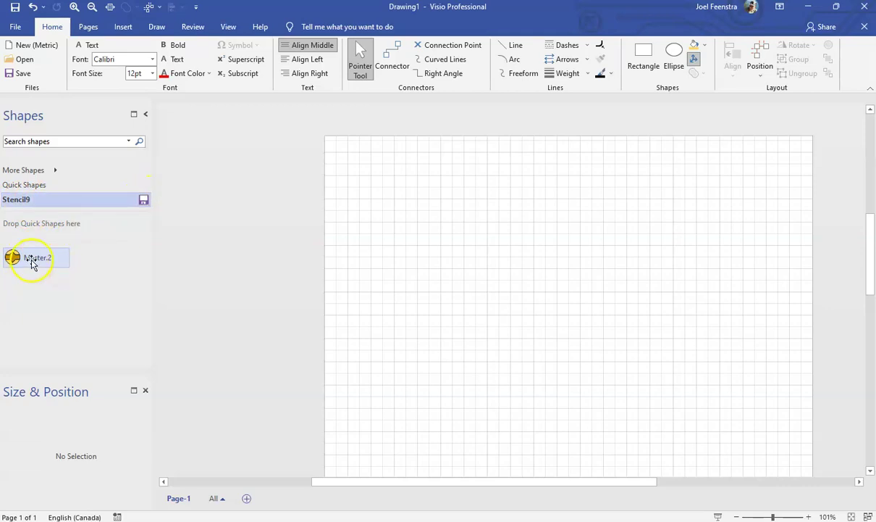
Rename master Master.2 to Screwhead and start saving Stencil9 from its title bar.
{"action": "left_click", "coordinate": [60, 298]}
{"action": "left_click", "coordinate": [42, 260]}
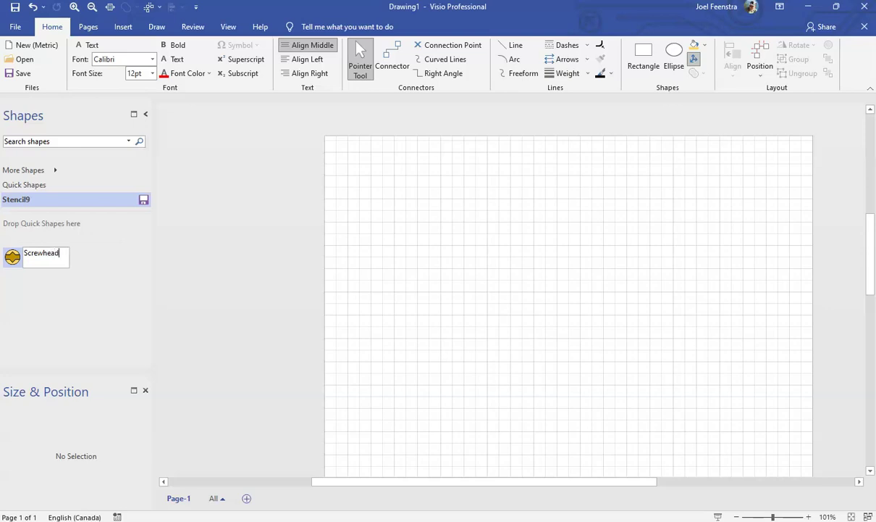
{"action": "left_click", "coordinate": [97, 283]}
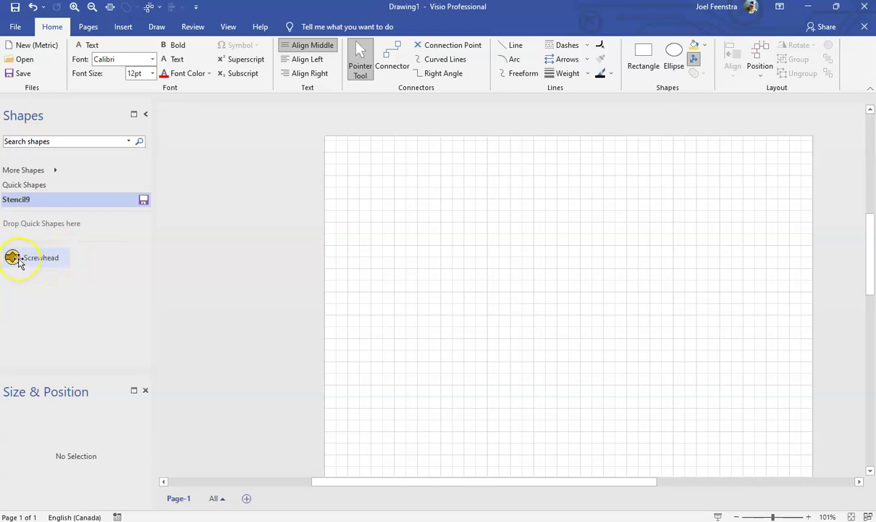
{"action": "left_click", "coordinate": [144, 201]}
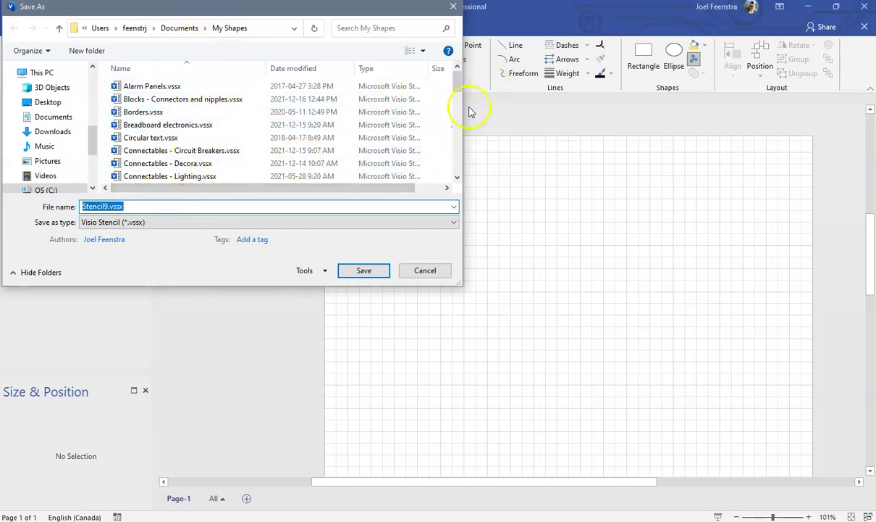
Save the stencil in Documents > My Shapes as '1-Connectables - Screws'.
{"action": "left_click_drag", "start_coordinate": [460, 82], "coordinate": [464, 92]}
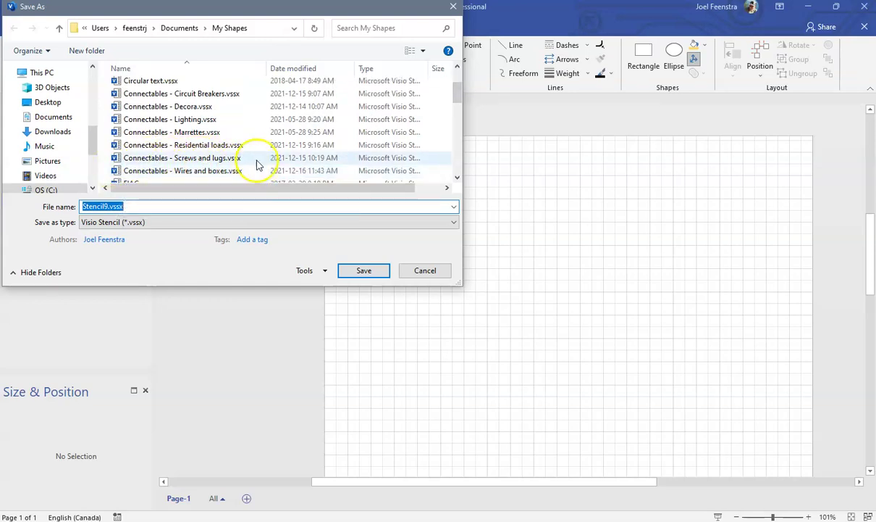
{"action": "left_click", "coordinate": [138, 206]}
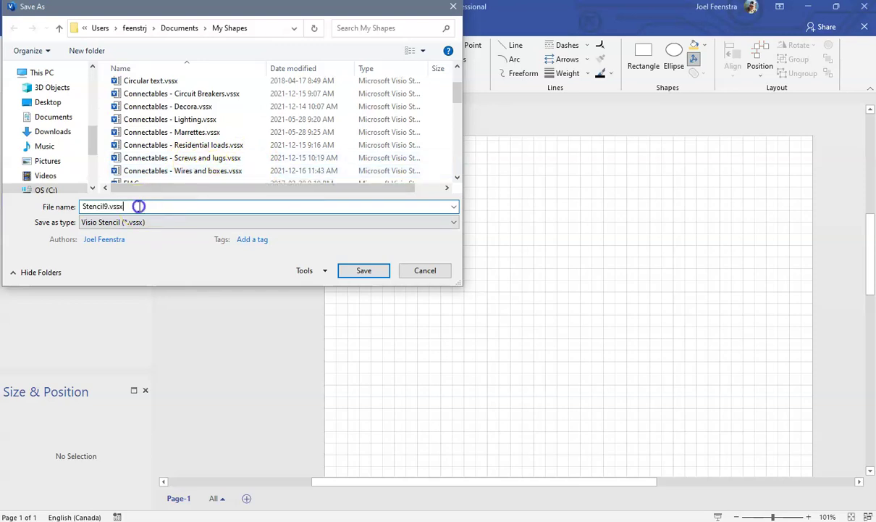
{"action": "double_click", "coordinate": [83, 206]}
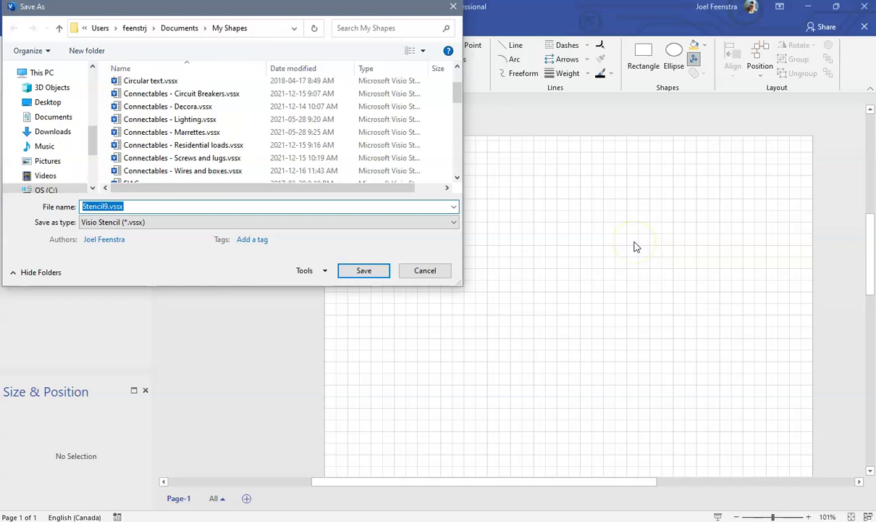
{"action": "type", "text": "1-Connectables - Screws"}
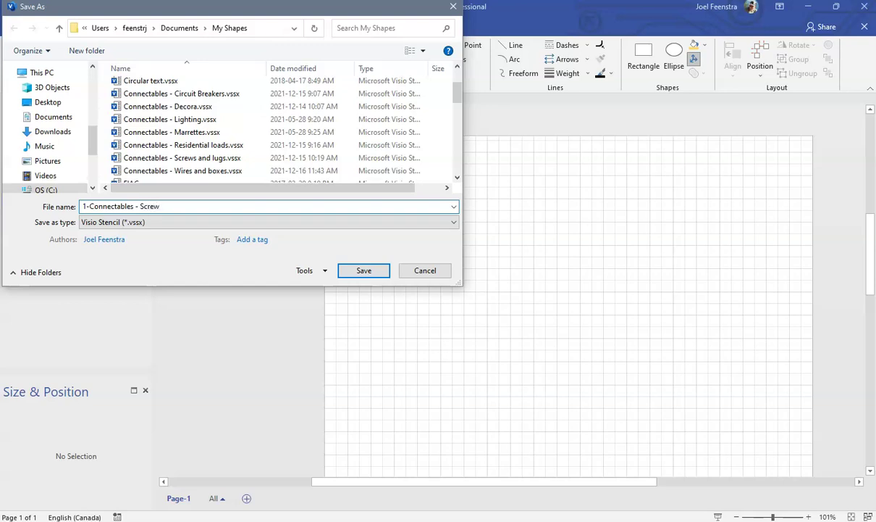
{"action": "left_click", "coordinate": [184, 209]}
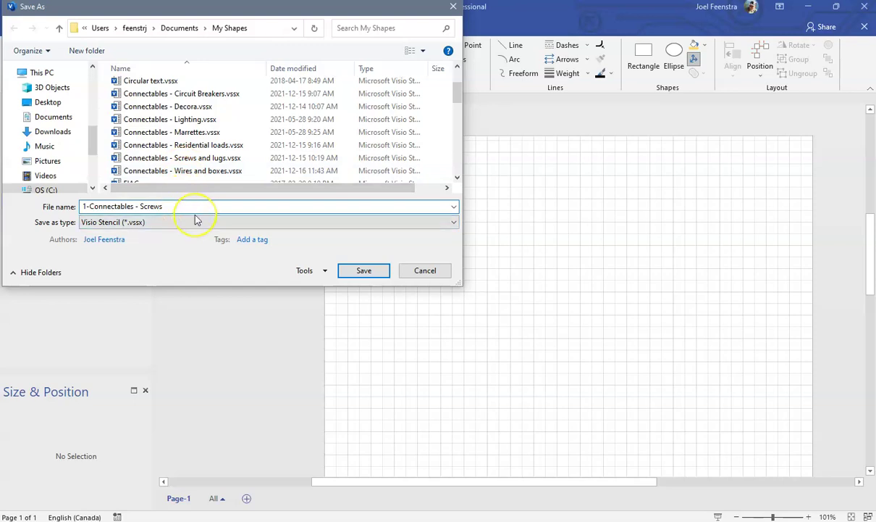
{"action": "left_click", "coordinate": [346, 270]}
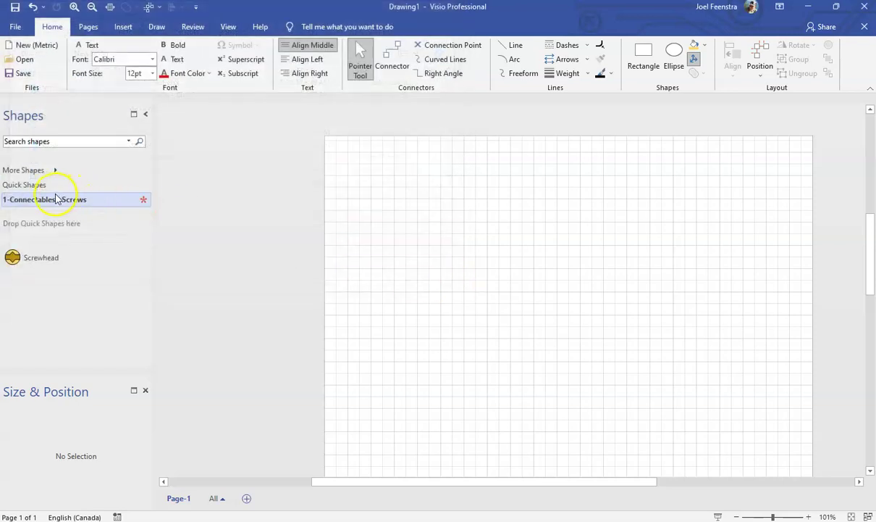
Drag four Screwhead masters from the new stencil onto the page.
{"action": "left_click_drag", "start_coordinate": [19, 257], "coordinate": [417, 227]}
{"action": "left_click_drag", "start_coordinate": [12, 259], "coordinate": [564, 245]}
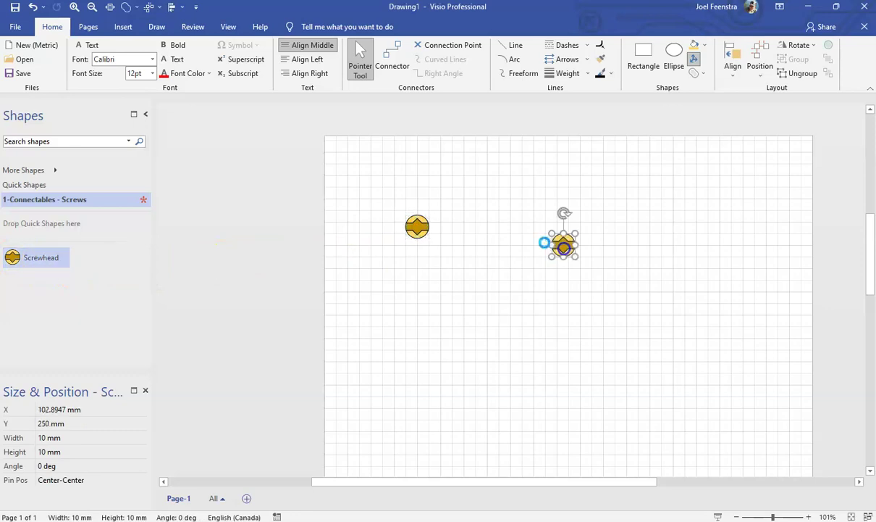
{"action": "left_click_drag", "start_coordinate": [23, 261], "coordinate": [487, 280]}
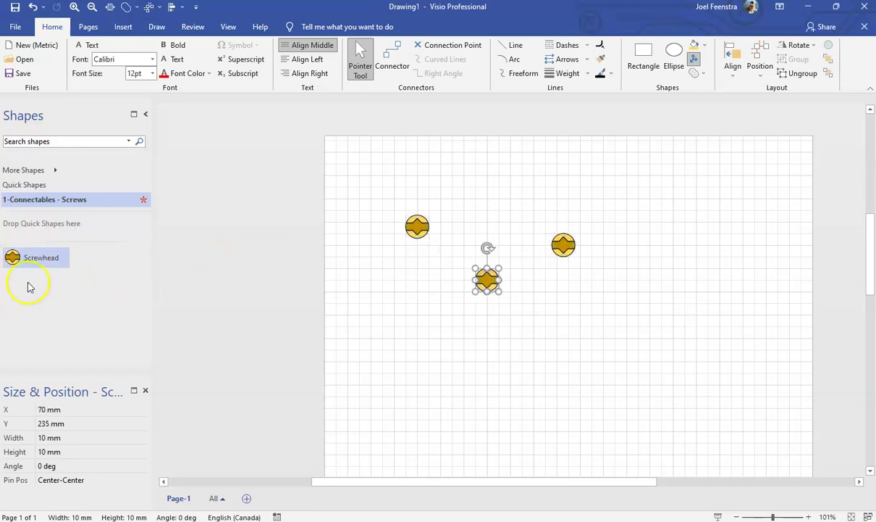
{"action": "left_click_drag", "start_coordinate": [16, 256], "coordinate": [685, 258]}
Select all four Screwheads, align their middles and distribute them evenly horizontally.
{"action": "left_click", "coordinate": [422, 330]}
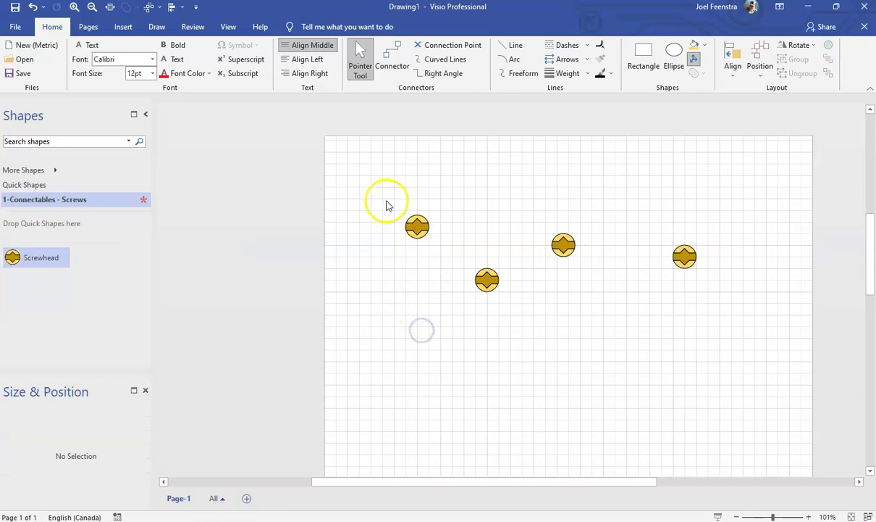
{"action": "left_click_drag", "start_coordinate": [386, 205], "coordinate": [793, 350]}
{"action": "left_click", "coordinate": [733, 66]}
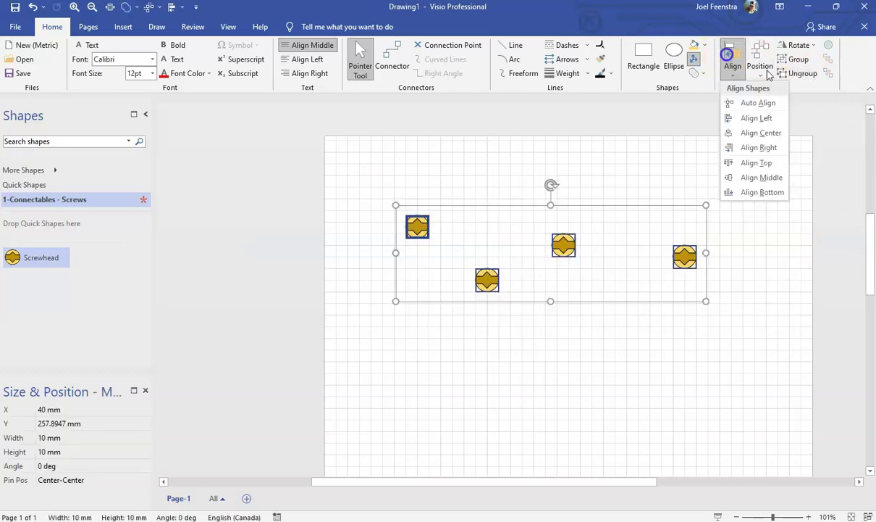
{"action": "left_click", "coordinate": [762, 178]}
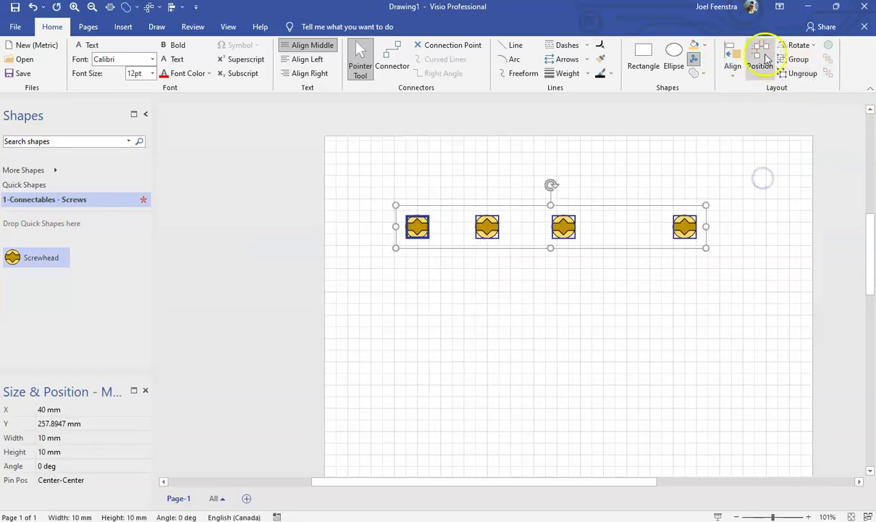
{"action": "left_click", "coordinate": [762, 59]}
{"action": "left_click", "coordinate": [785, 148]}
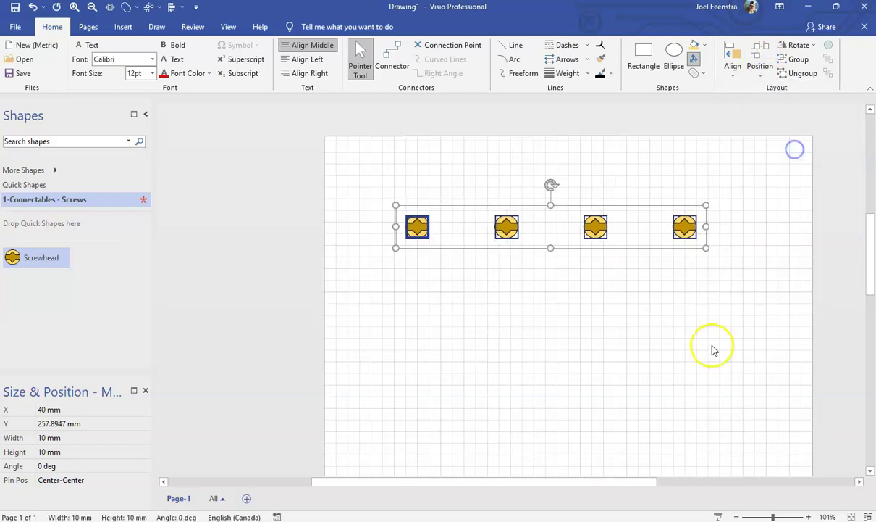
Draw right-angle connectors linking Screwhead 1 to 2, 2 to 3, and 3 to 4.
{"action": "left_click", "coordinate": [651, 329]}
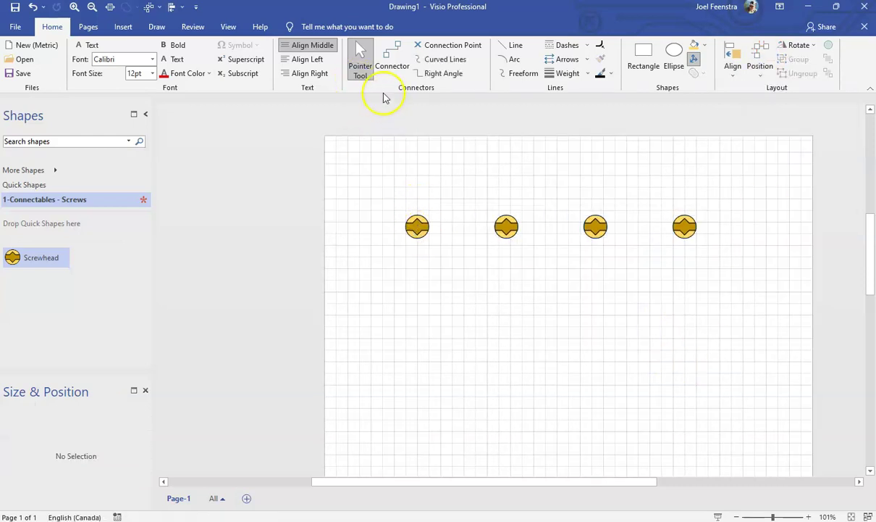
{"action": "left_click", "coordinate": [392, 58]}
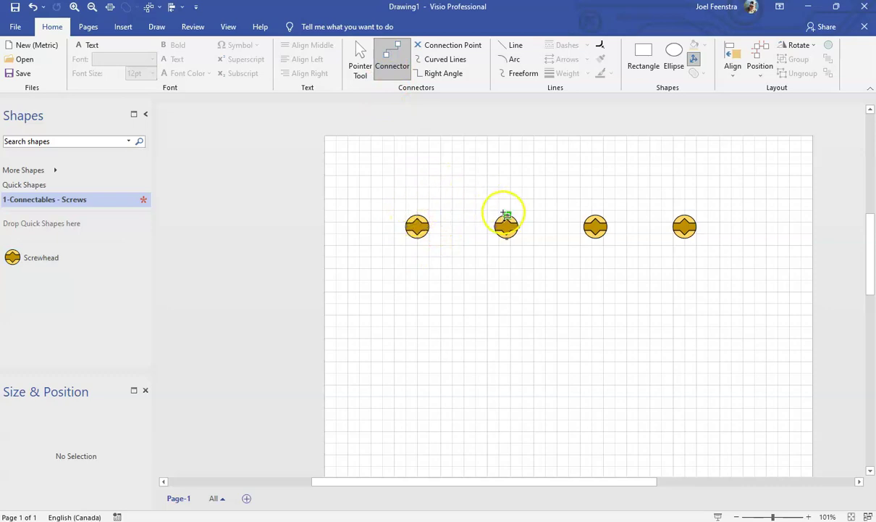
{"action": "left_click_drag", "start_coordinate": [416, 209], "coordinate": [507, 214]}
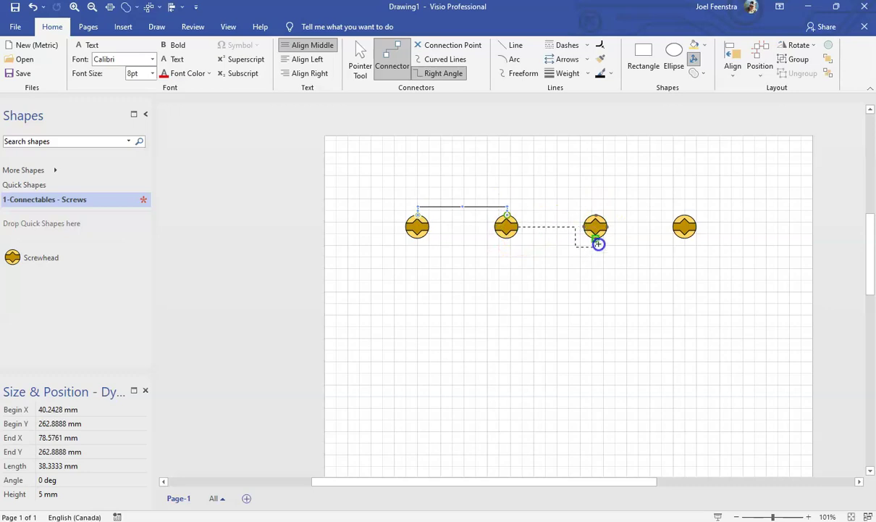
{"action": "left_click_drag", "start_coordinate": [598, 244], "coordinate": [598, 244]}
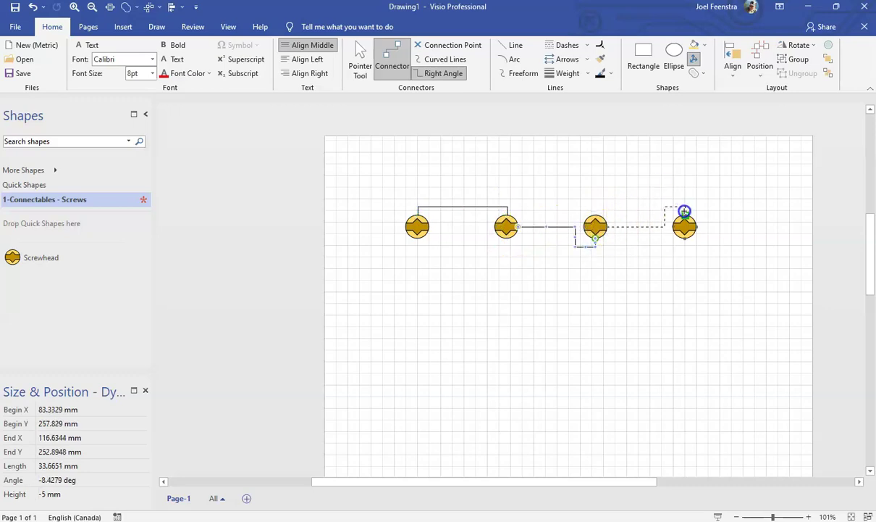
{"action": "left_click_drag", "start_coordinate": [684, 211], "coordinate": [685, 211]}
{"action": "left_click", "coordinate": [661, 276]}
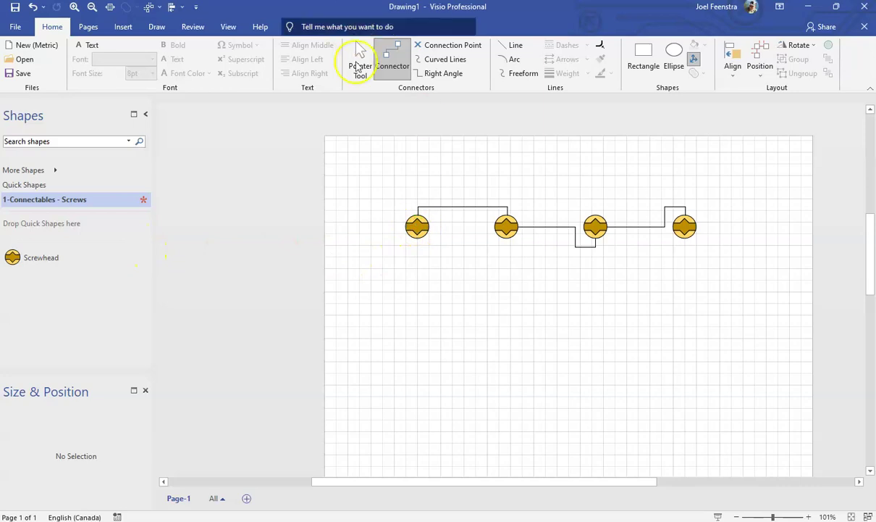
Delete the connector between the first two screws.
{"action": "left_click", "coordinate": [358, 59]}
{"action": "left_click", "coordinate": [454, 207]}
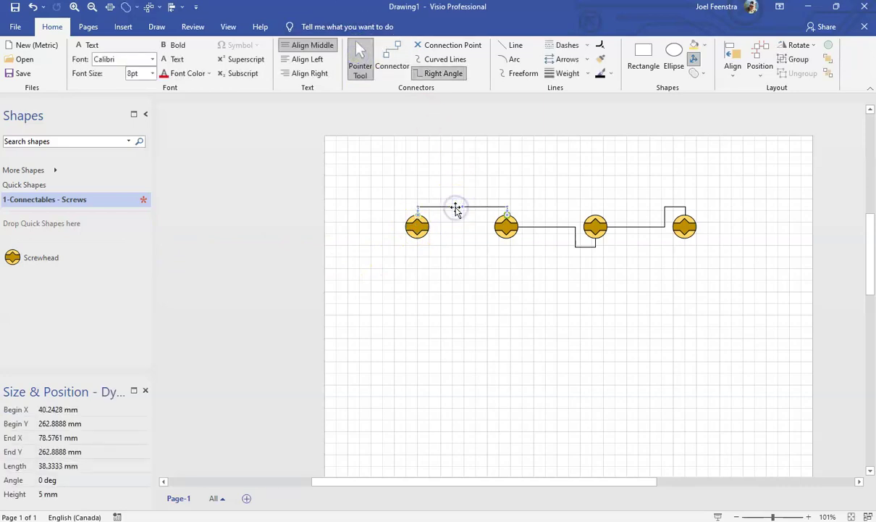
{"action": "key", "text": "Delete"}
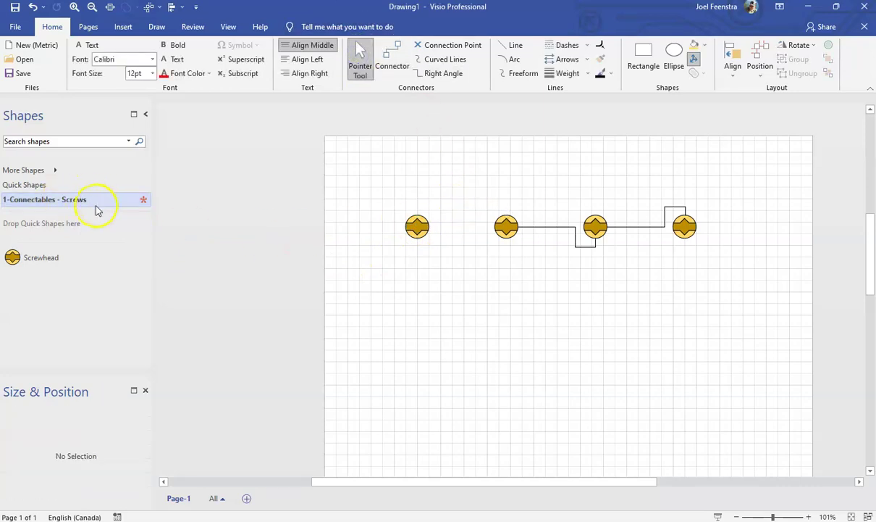
Drag the first screw into the stencil as a master named '2', then stop editing the stencil.
{"action": "left_click", "coordinate": [421, 227]}
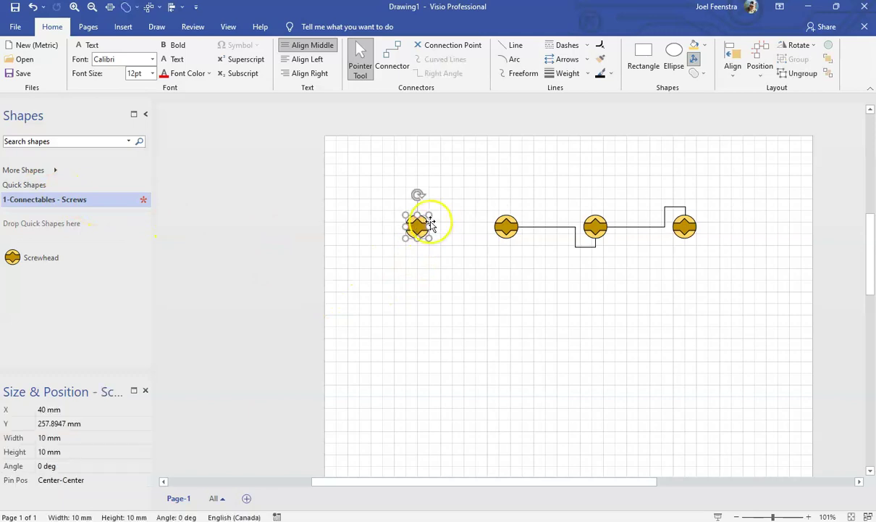
{"action": "left_click_drag", "start_coordinate": [425, 224], "coordinate": [81, 261]}
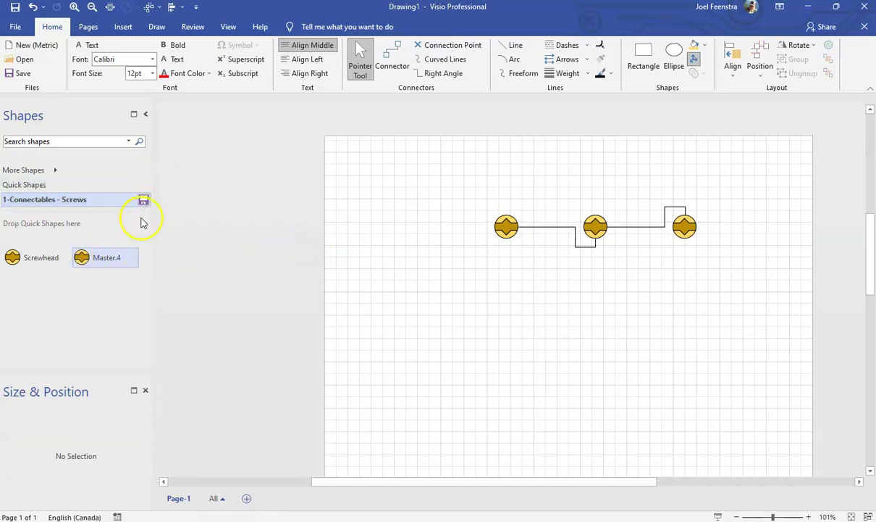
{"action": "left_click", "coordinate": [109, 258]}
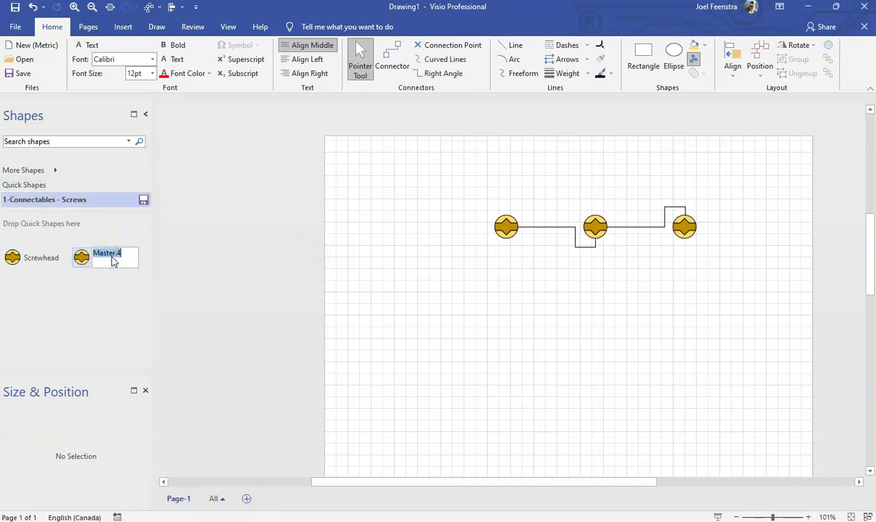
{"action": "left_click", "coordinate": [366, 251]}
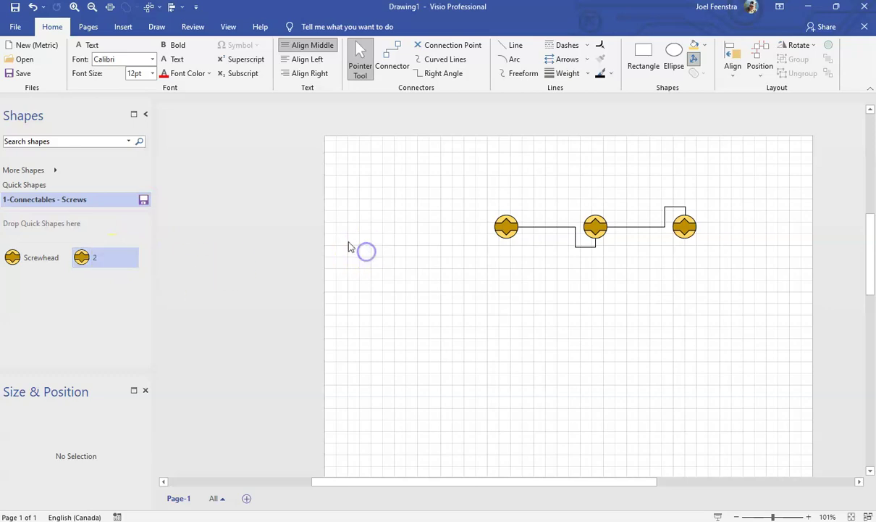
{"action": "right_click", "coordinate": [141, 203]}
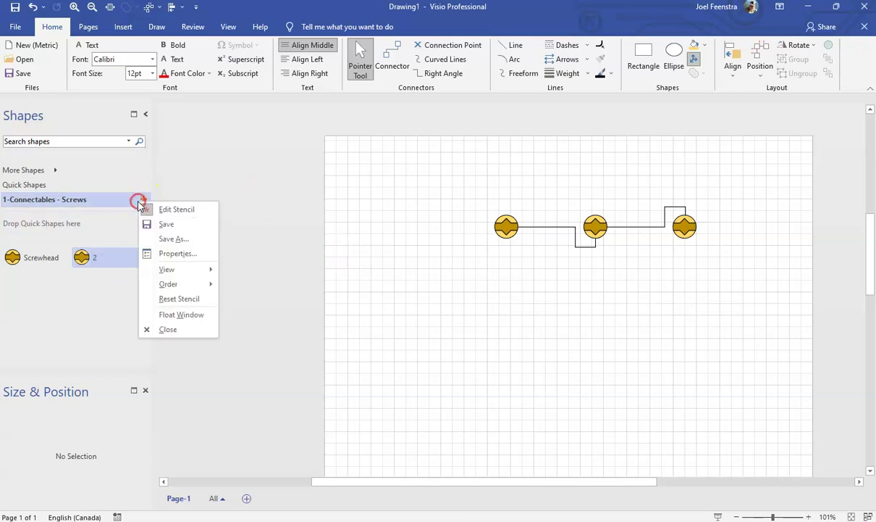
{"action": "left_click", "coordinate": [148, 209]}
Remove the remaining connector at the left end and select the left screwhead.
{"action": "left_click", "coordinate": [411, 258]}
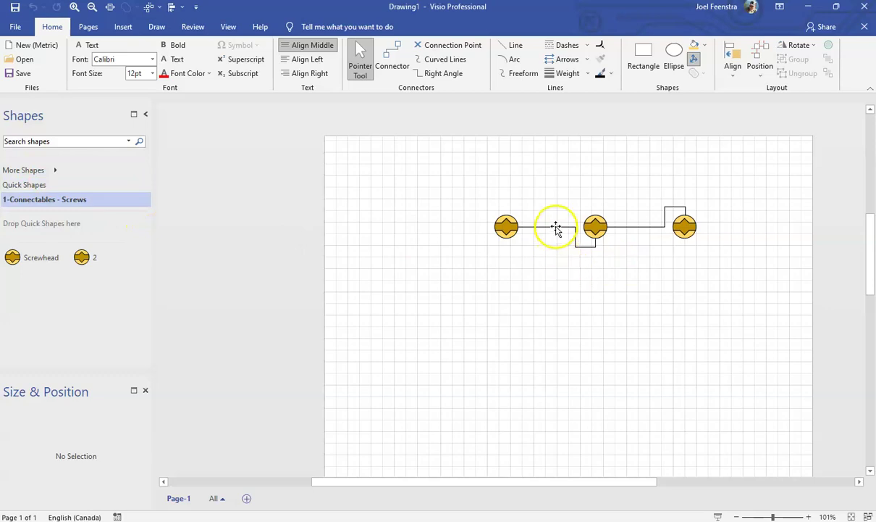
{"action": "left_click", "coordinate": [555, 228]}
{"action": "key", "text": "Delete"}
{"action": "left_click", "coordinate": [507, 227]}
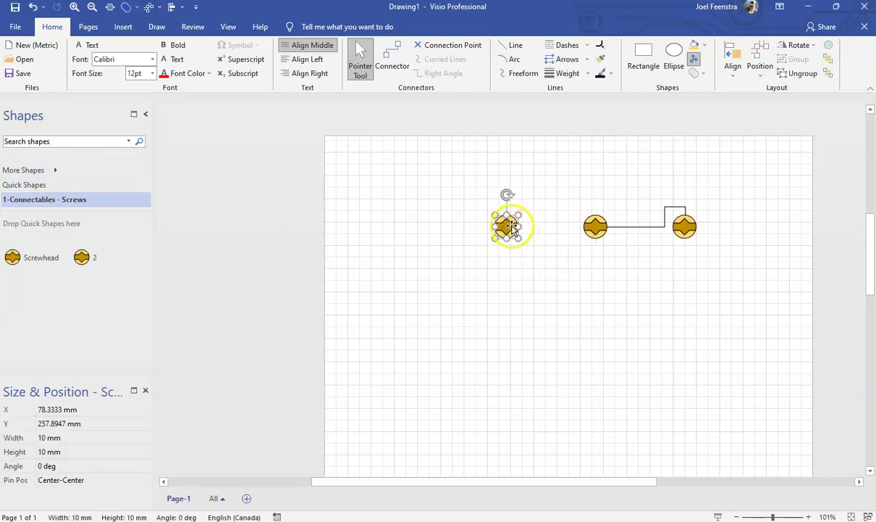
Move the left screwhead into the Screws stencil, allowing edits, and name the new master '3'.
{"action": "left_click_drag", "start_coordinate": [511, 227], "coordinate": [114, 289]}
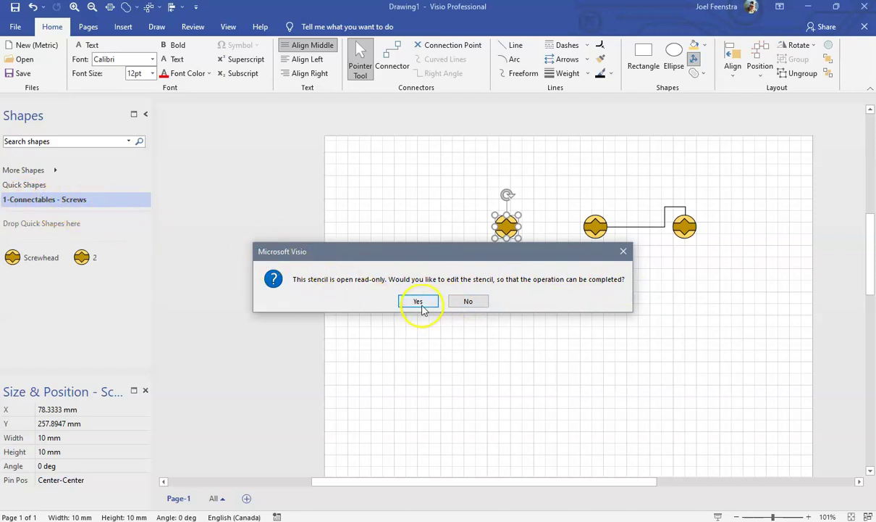
{"action": "left_click", "coordinate": [418, 301]}
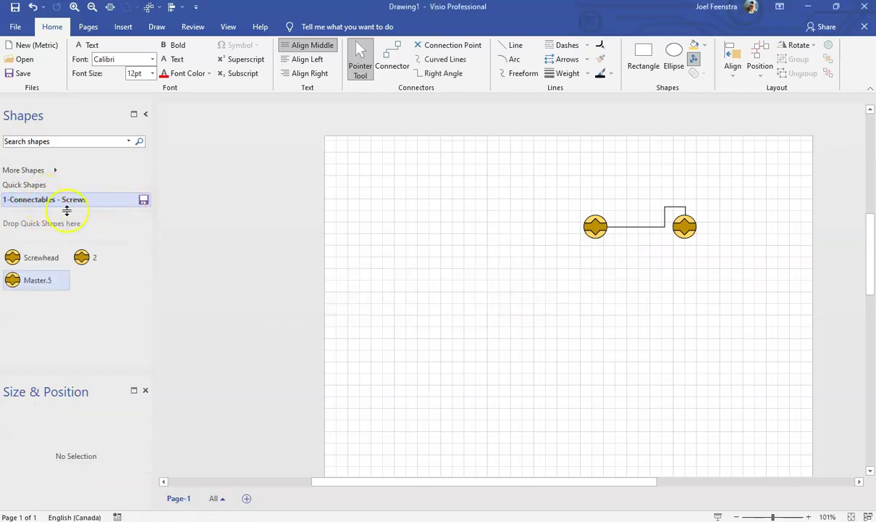
{"action": "left_click", "coordinate": [43, 283]}
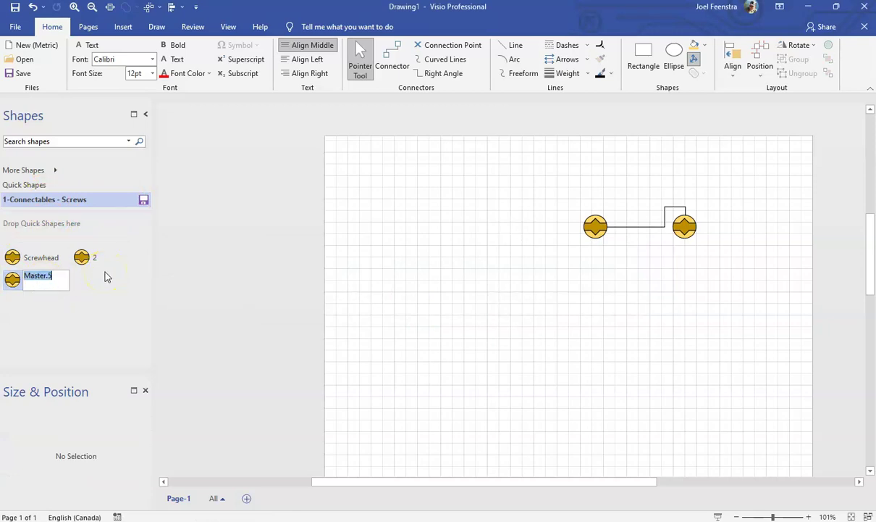
{"action": "type", "text": "3"}
{"action": "key", "text": "Return"}
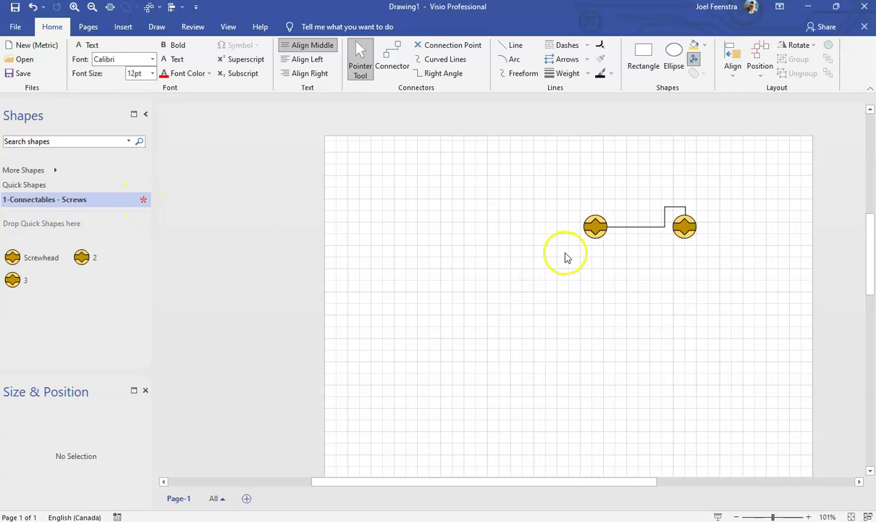
Delete the connector between the two remaining screws and zoom in on the left screw.
{"action": "left_click", "coordinate": [591, 226]}
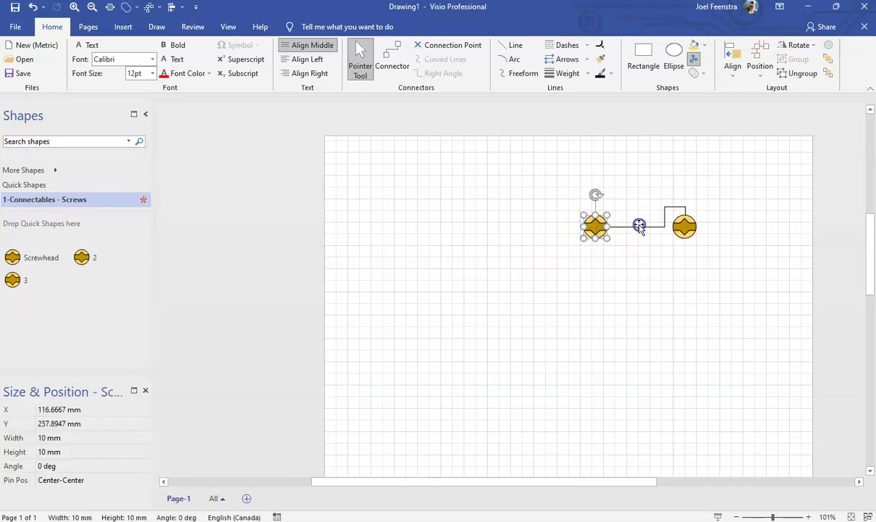
{"action": "left_click", "coordinate": [637, 227]}
{"action": "key", "text": "Delete"}
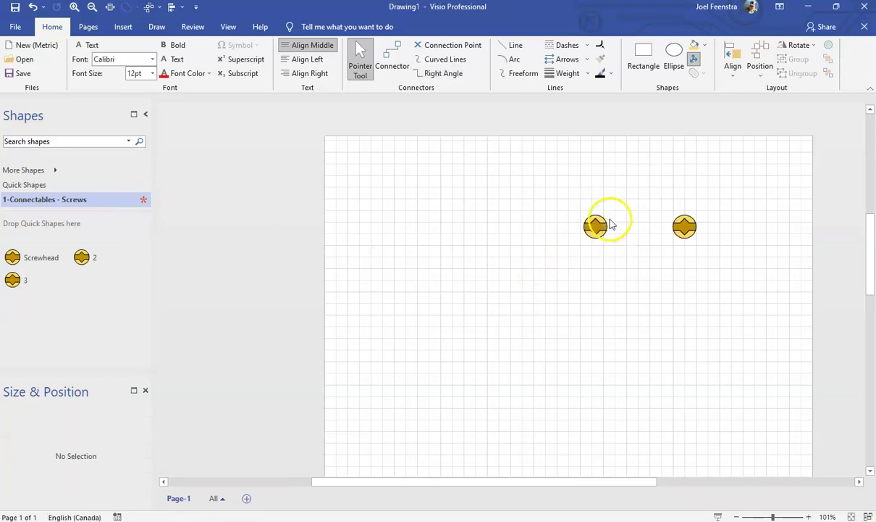
{"action": "left_click", "coordinate": [596, 227]}
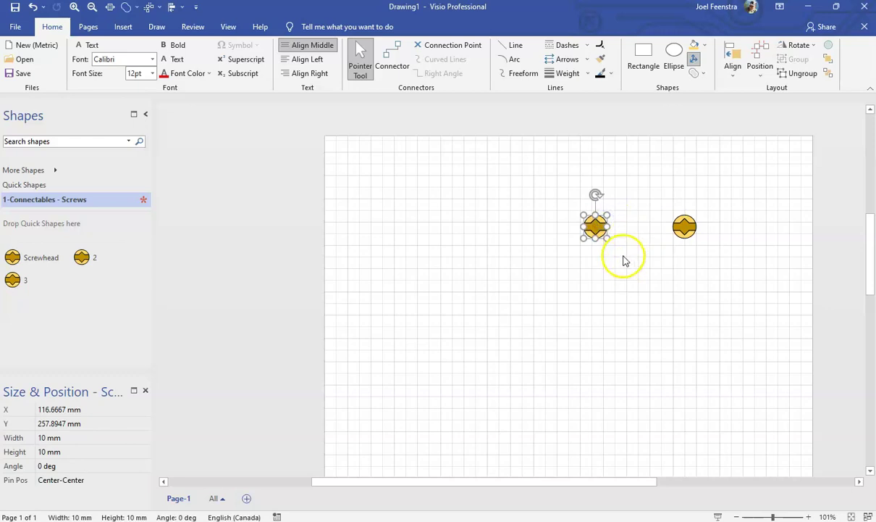
{"action": "scroll", "coordinate": [627, 266], "scroll_direction": "up", "scroll_amount": 2}
{"action": "scroll", "coordinate": [627, 269], "scroll_direction": "up", "scroll_amount": 2}
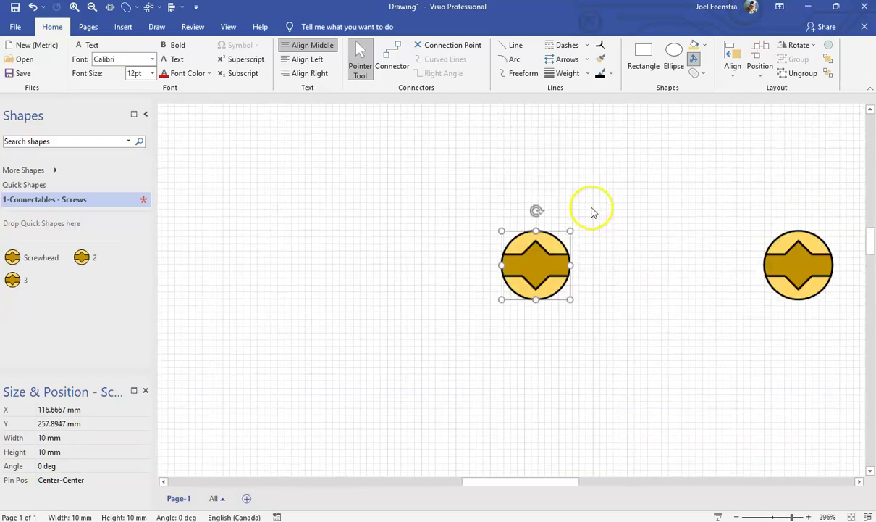
Fill the left screw's top band light olive green.
{"action": "left_click", "coordinate": [551, 284]}
{"action": "left_click", "coordinate": [558, 328]}
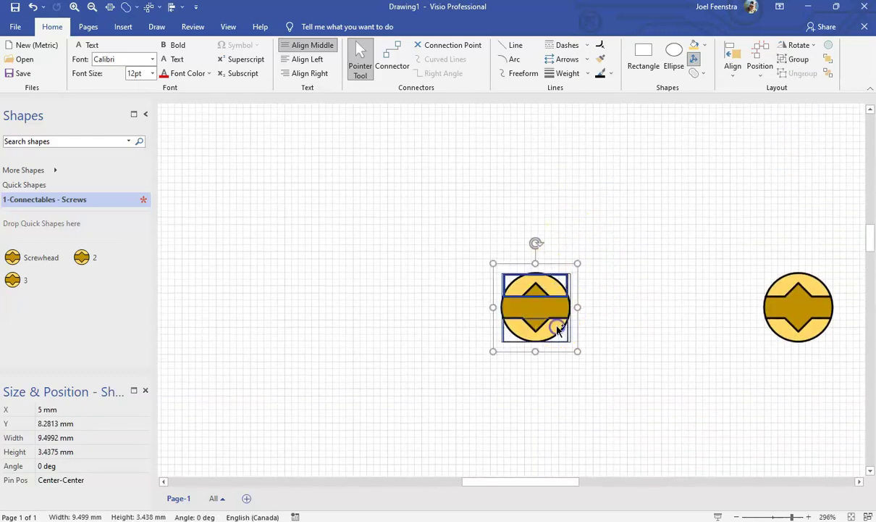
{"action": "left_click", "coordinate": [617, 297]}
{"action": "left_click", "coordinate": [551, 281]}
{"action": "left_click", "coordinate": [554, 285]}
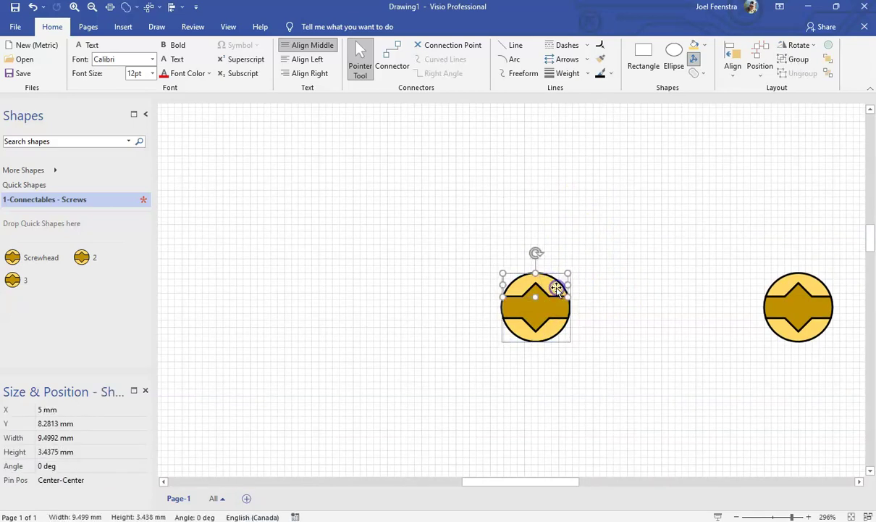
{"action": "left_click", "coordinate": [538, 304]}
{"action": "left_click", "coordinate": [701, 45]}
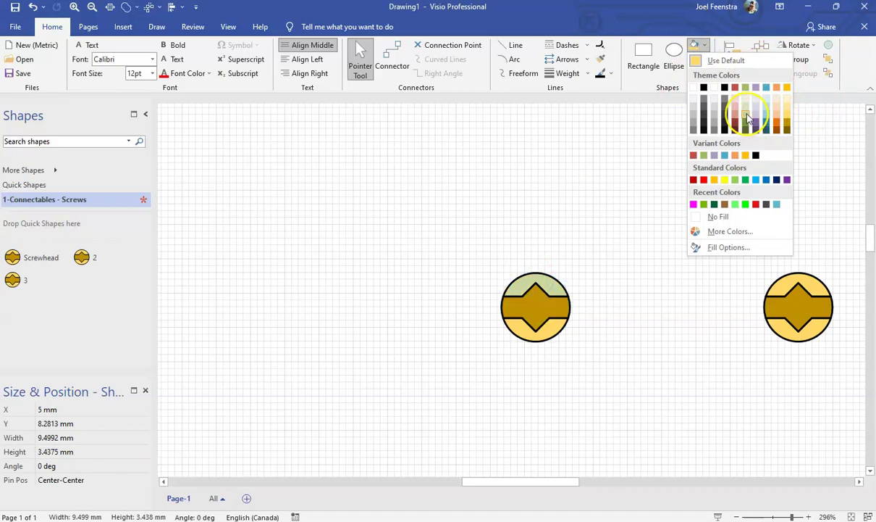
{"action": "left_click", "coordinate": [748, 118]}
Give the lower band the same light olive and the middle band dark olive green.
{"action": "left_click", "coordinate": [555, 328]}
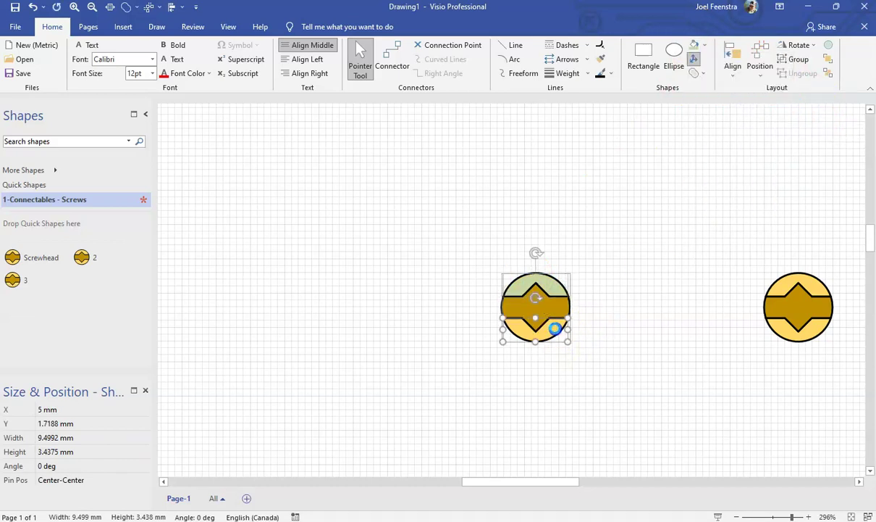
{"action": "left_click", "coordinate": [693, 45]}
{"action": "left_click", "coordinate": [550, 310]}
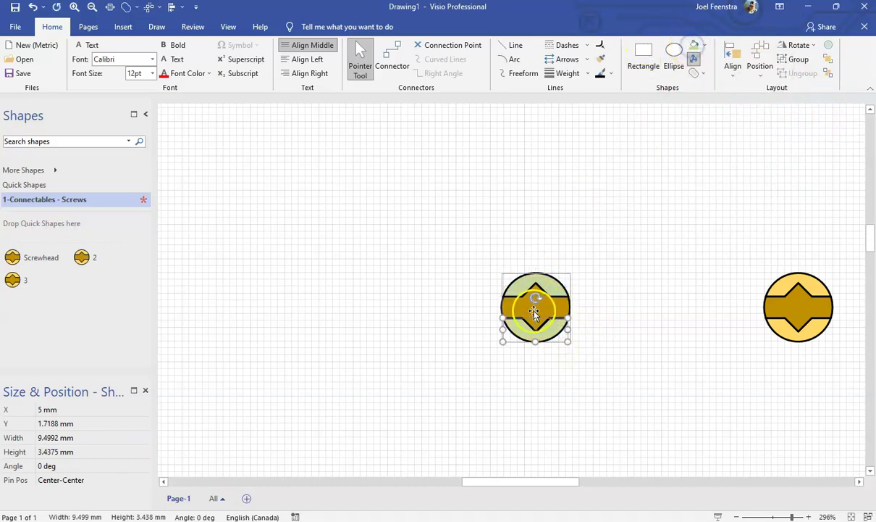
{"action": "left_click", "coordinate": [703, 45]}
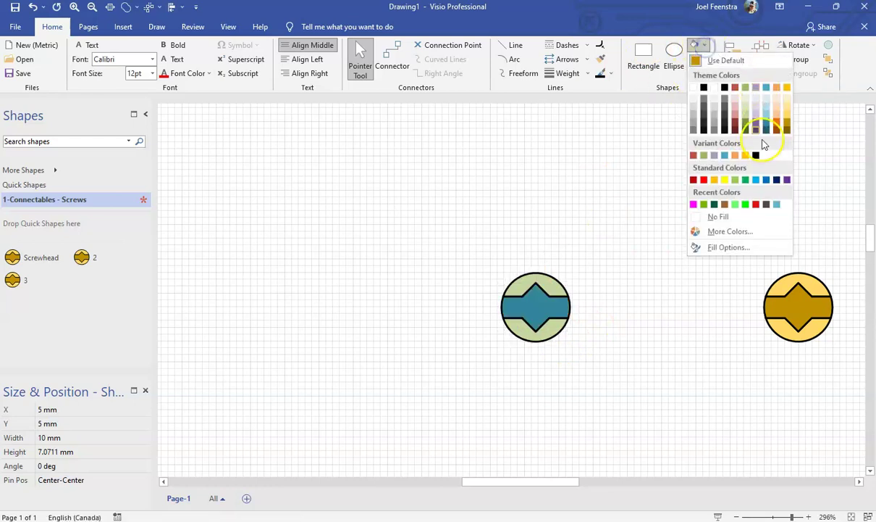
{"action": "left_click", "coordinate": [746, 123]}
Select the green screw and drag it into the Screws stencil.
{"action": "left_click", "coordinate": [636, 300]}
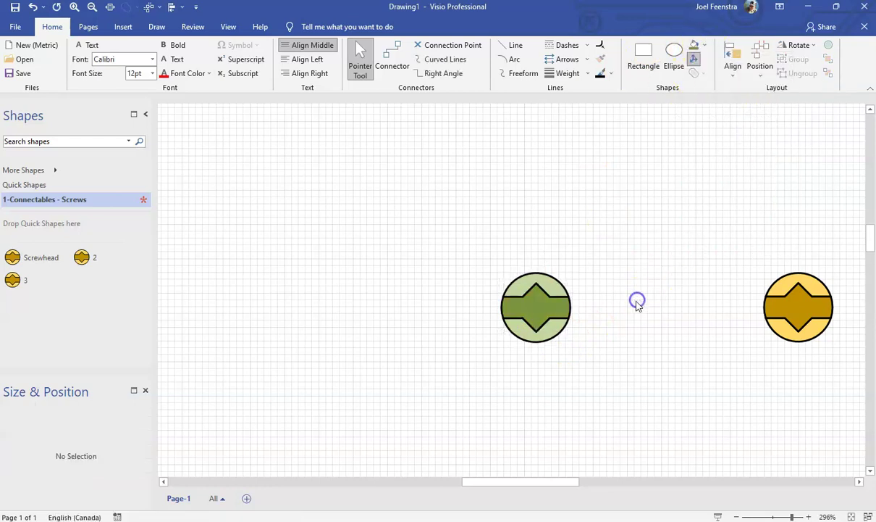
{"action": "left_click_drag", "start_coordinate": [604, 220], "coordinate": [511, 377]}
{"action": "left_click_drag", "start_coordinate": [542, 288], "coordinate": [82, 291]}
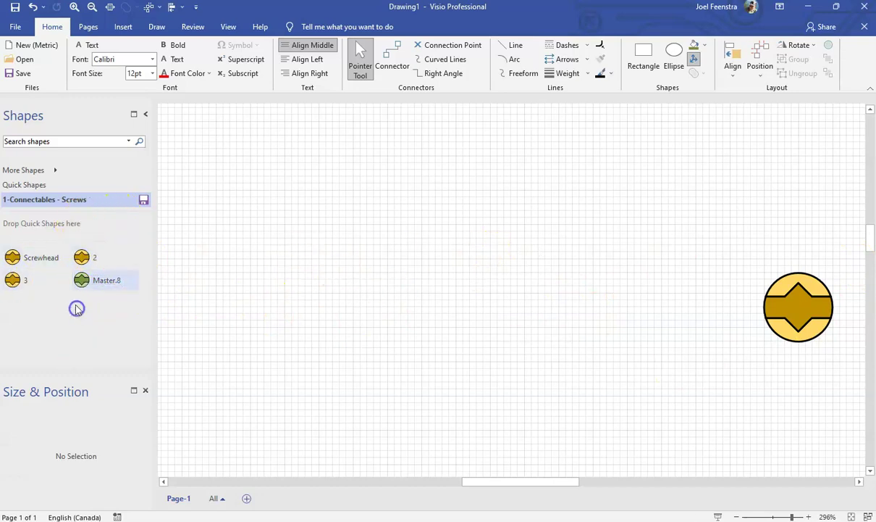
Delete masters 2 and 3 from the Screws stencil.
{"action": "left_click", "coordinate": [86, 257]}
{"action": "key", "text": "Delete"}
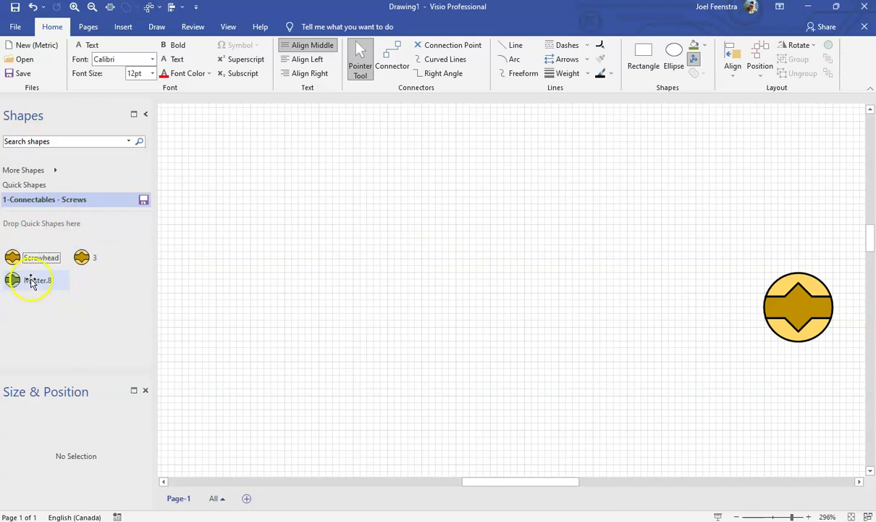
{"action": "left_click", "coordinate": [84, 256]}
{"action": "key", "text": "Delete"}
{"action": "left_click", "coordinate": [308, 286]}
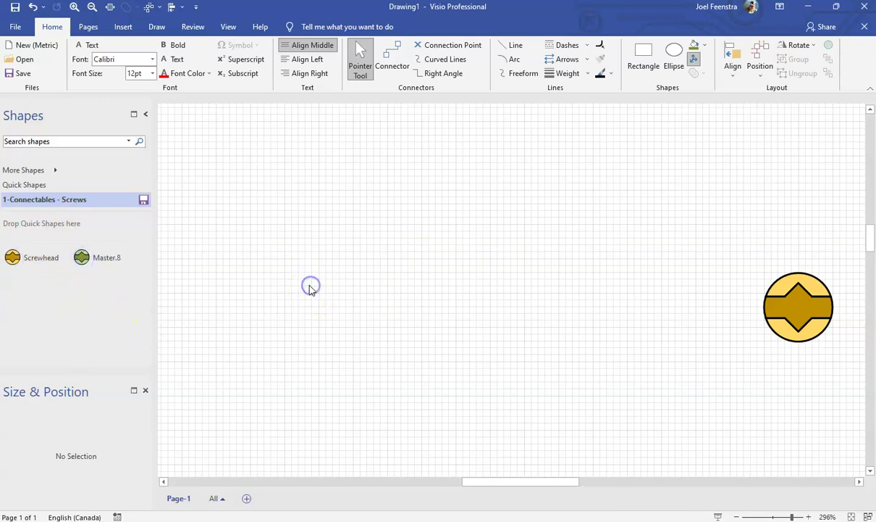
Rename Master.8 to 'Bond' and save the stencil.
{"action": "left_click", "coordinate": [118, 267]}
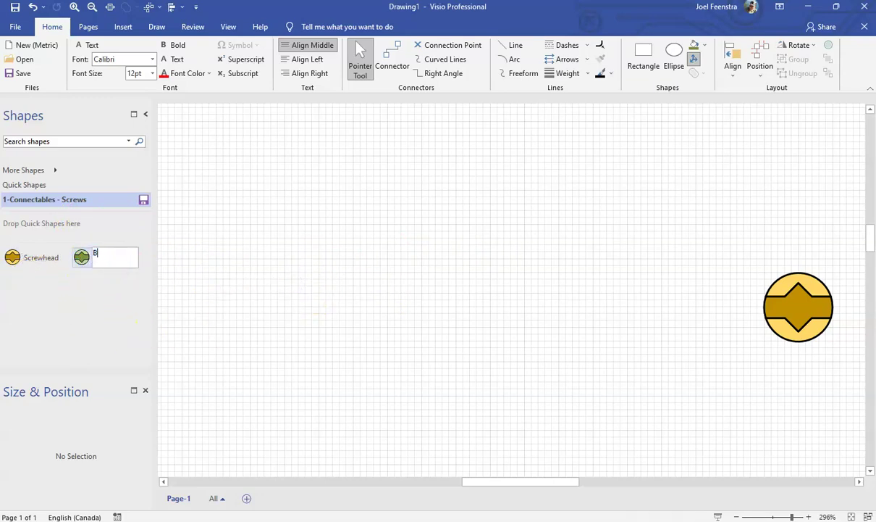
{"action": "left_click", "coordinate": [102, 297]}
{"action": "left_click", "coordinate": [144, 200]}
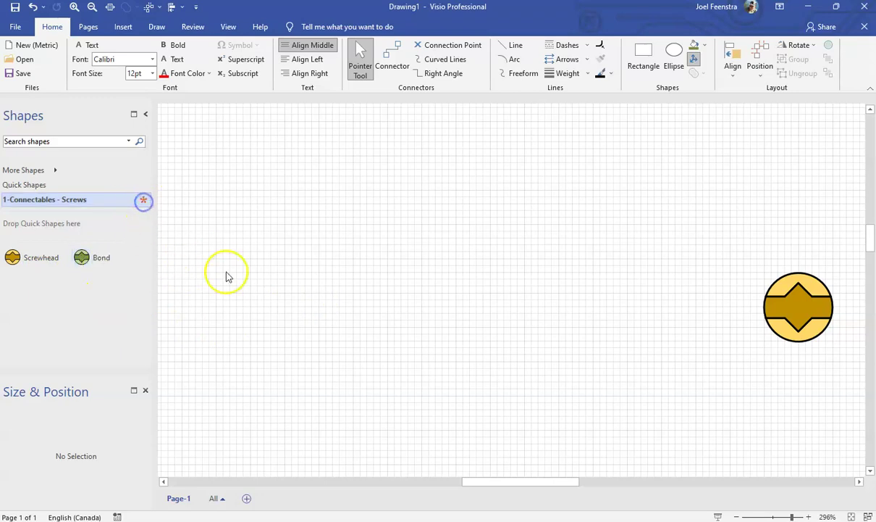